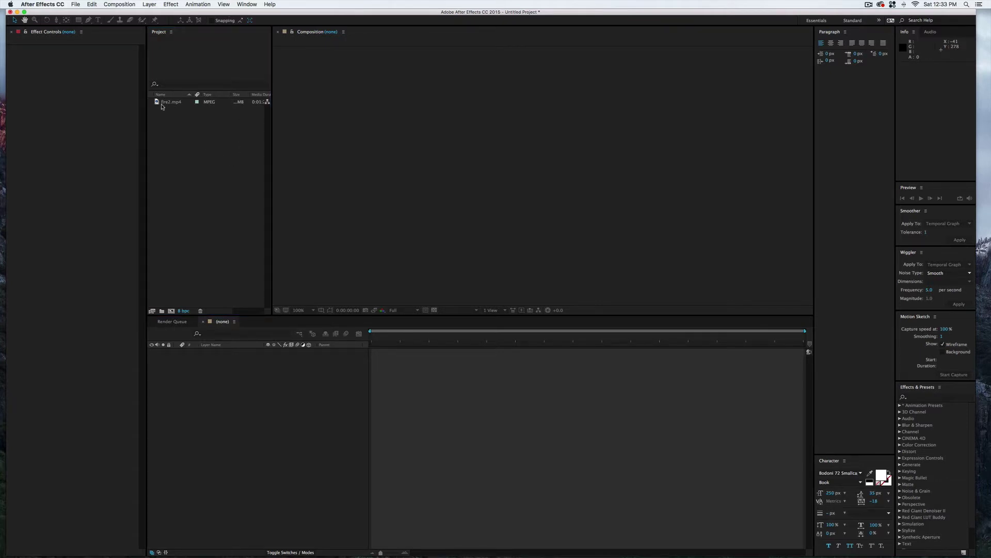
# Create a 1280 × 720 px composition at 23.976 frames per second with a duration of 0:01:10:00
pyautogui.click(162, 106)
pyautogui.click(161, 103)
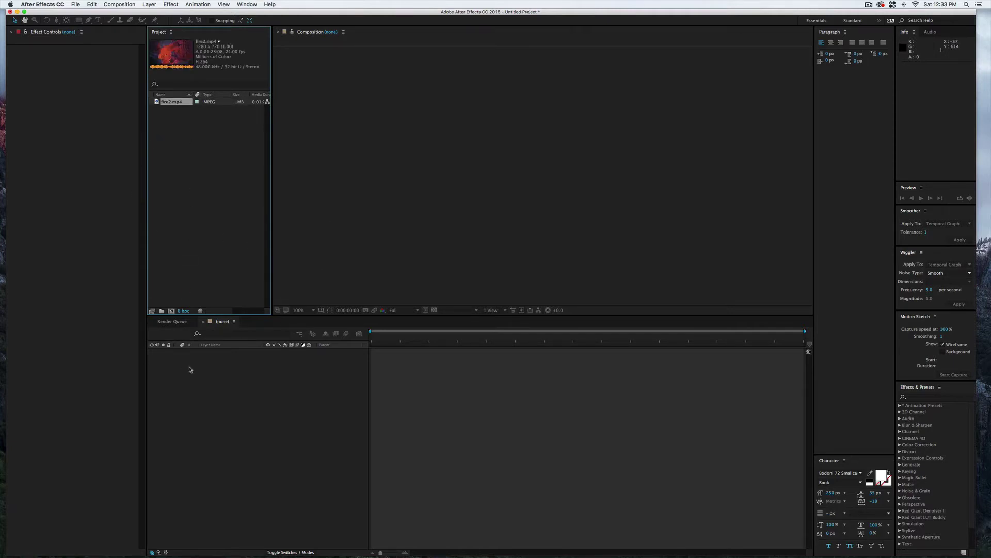
pyautogui.click(118, 5)
pyautogui.click(128, 14)
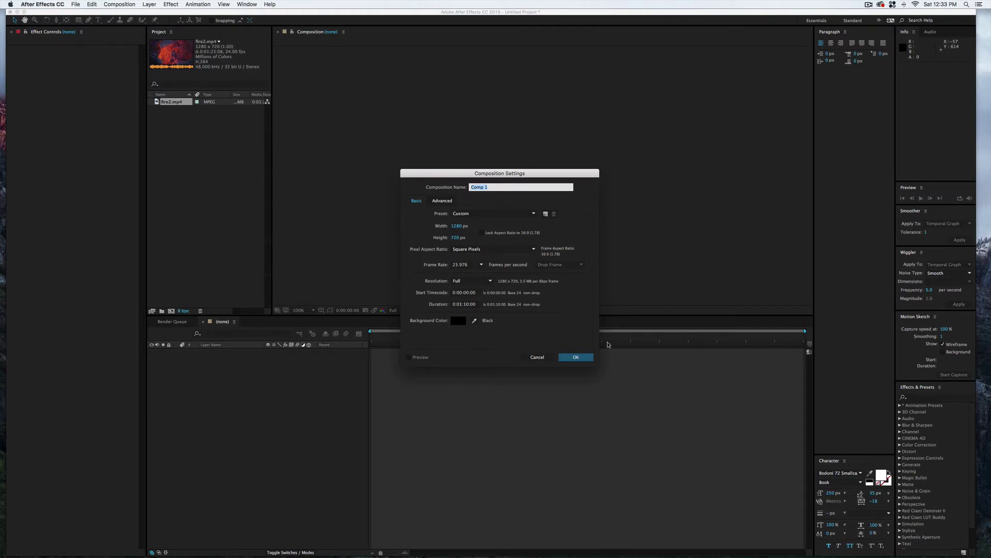
pyautogui.click(574, 356)
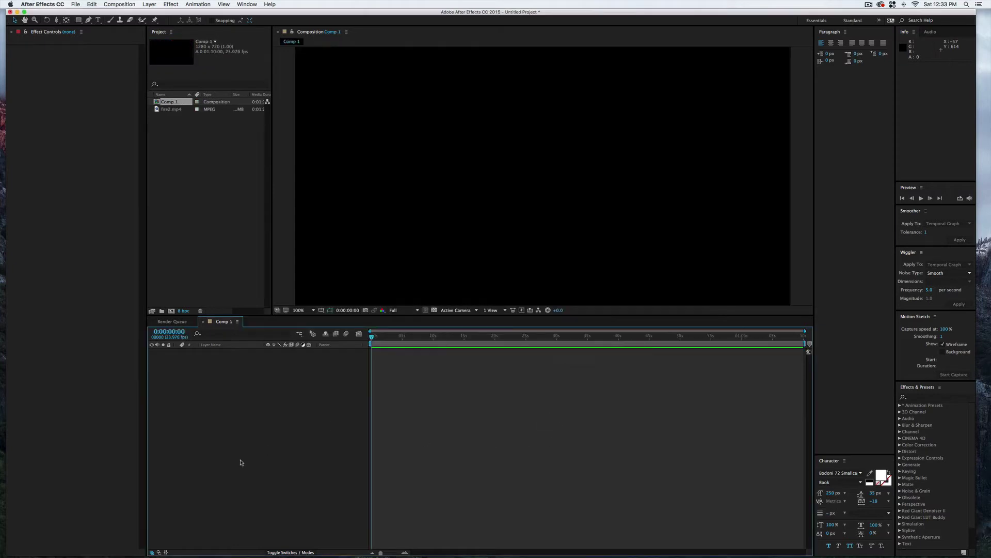
# Add a horizontal text layer reading "RB" near the middle of the composition
pyautogui.click(97, 20)
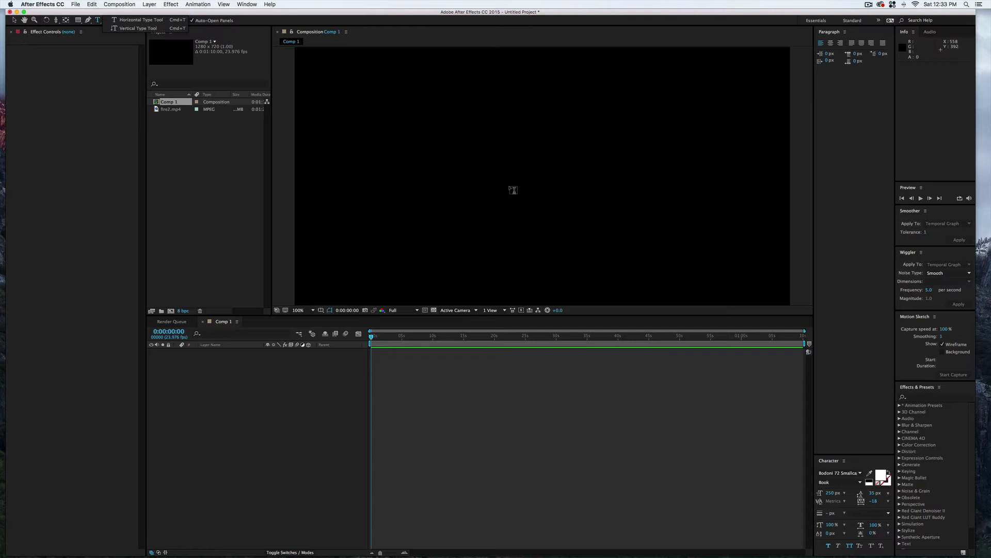
pyautogui.click(503, 190)
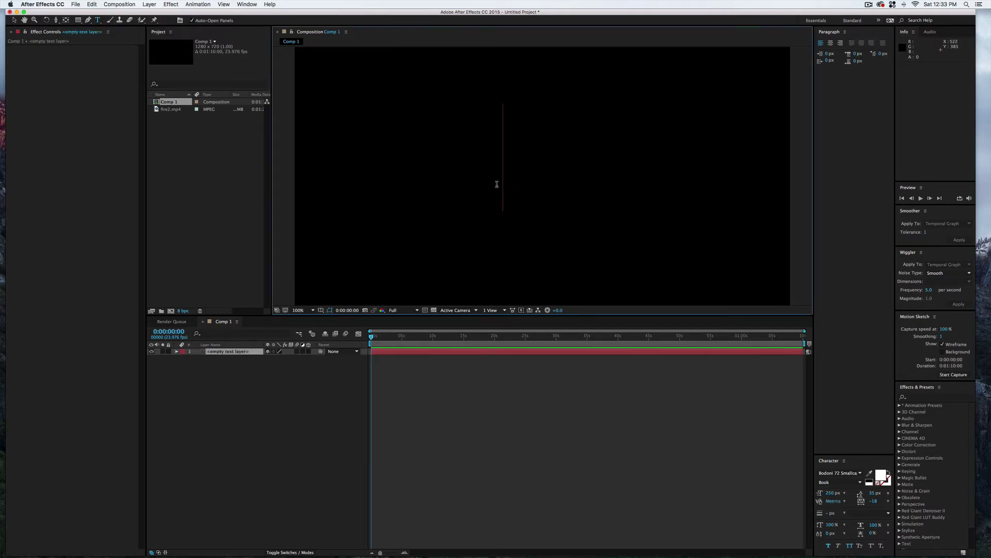
pyautogui.write('RB')
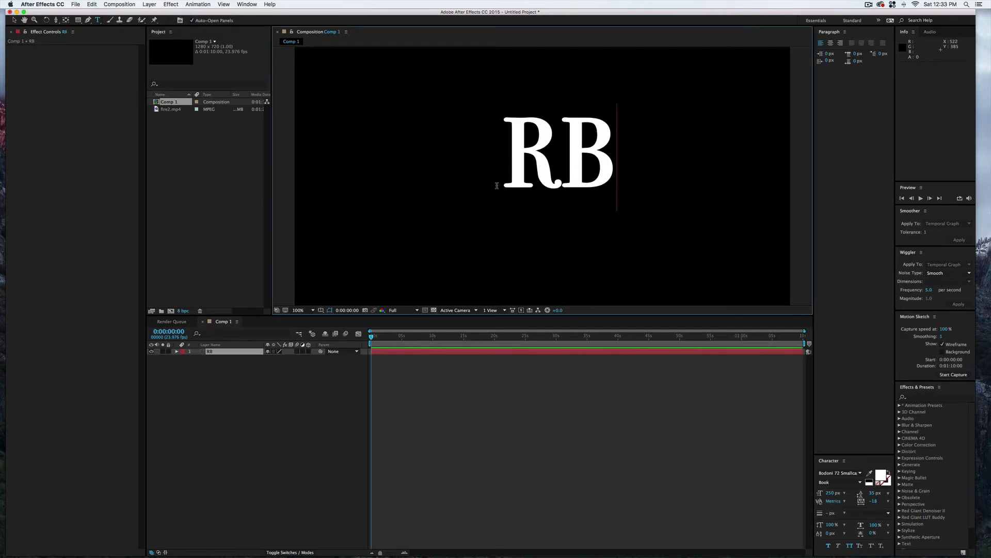
pyautogui.click(337, 324)
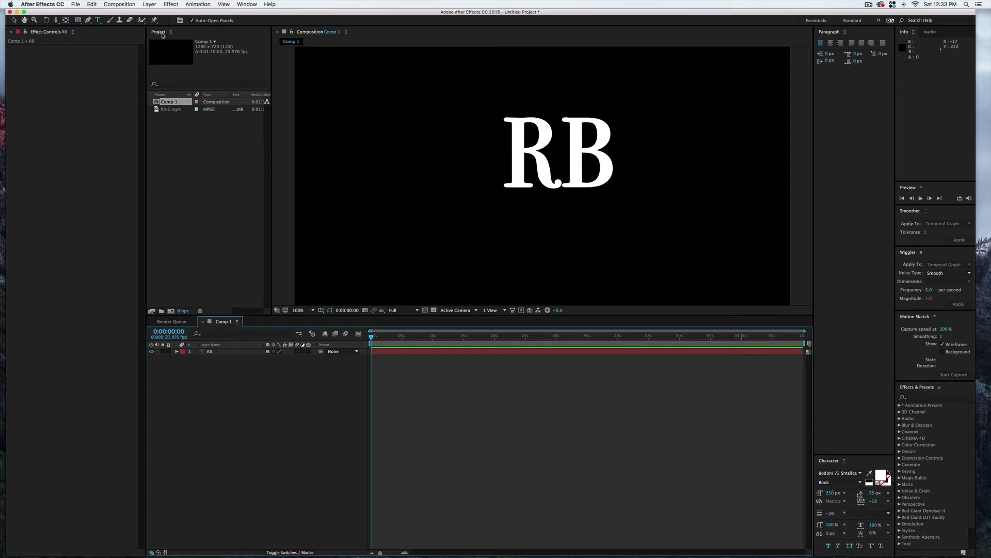
# Create a yellow 1280 × 720 px solid layer named "element"
pyautogui.click(149, 5)
pyautogui.moveTo(165, 13)
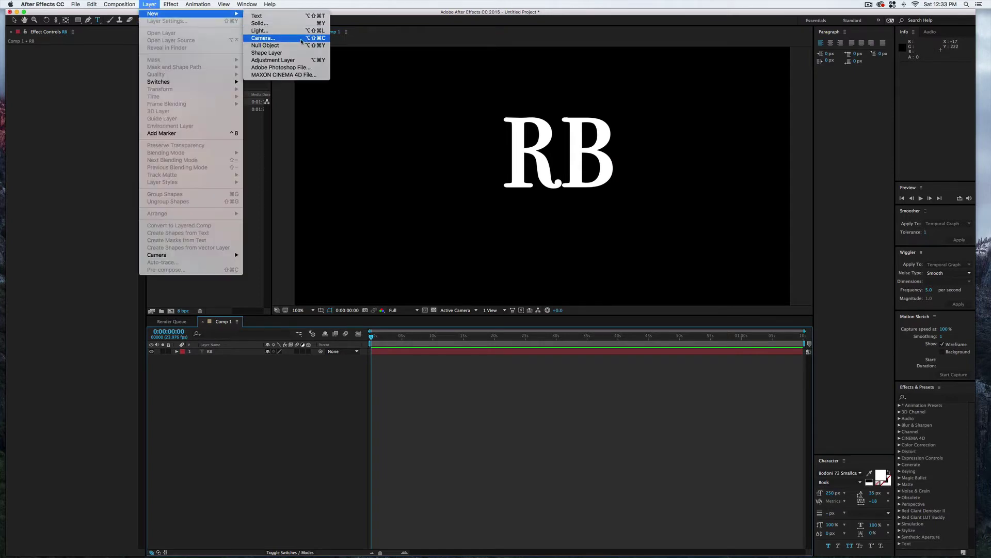
pyautogui.click(283, 23)
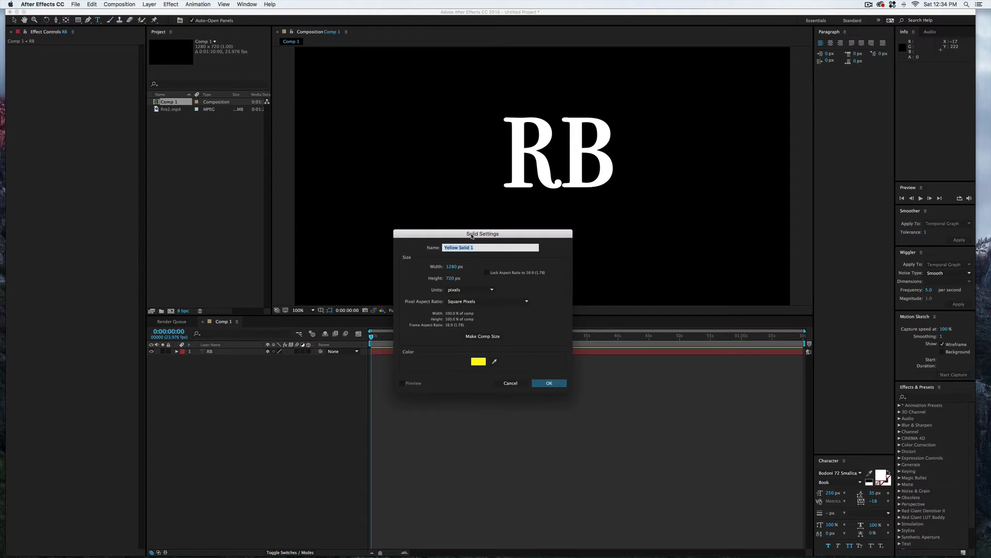
pyautogui.write('element')
pyautogui.click(549, 382)
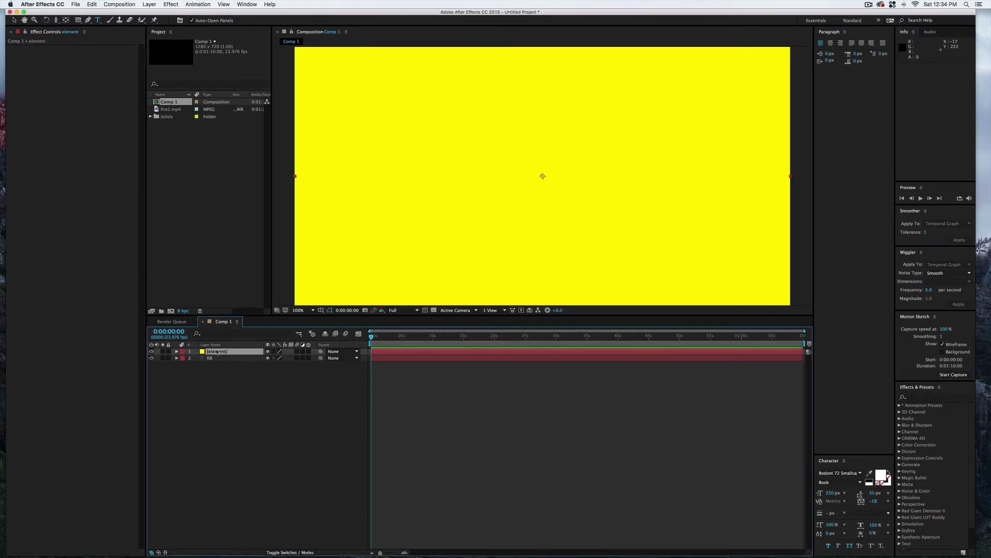
# Apply the Video Copilot Element effect to the element solid
pyautogui.click(172, 4)
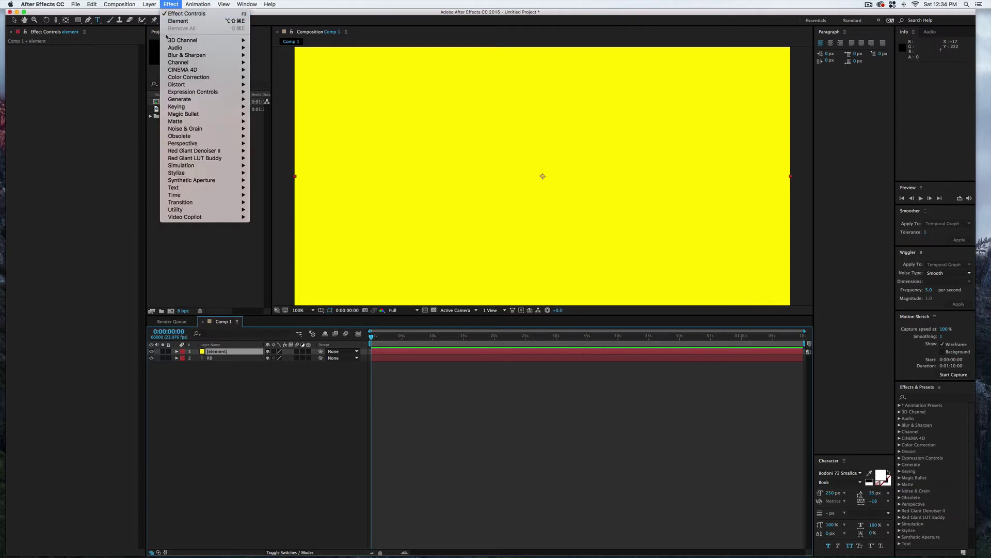
pyautogui.moveTo(219, 218)
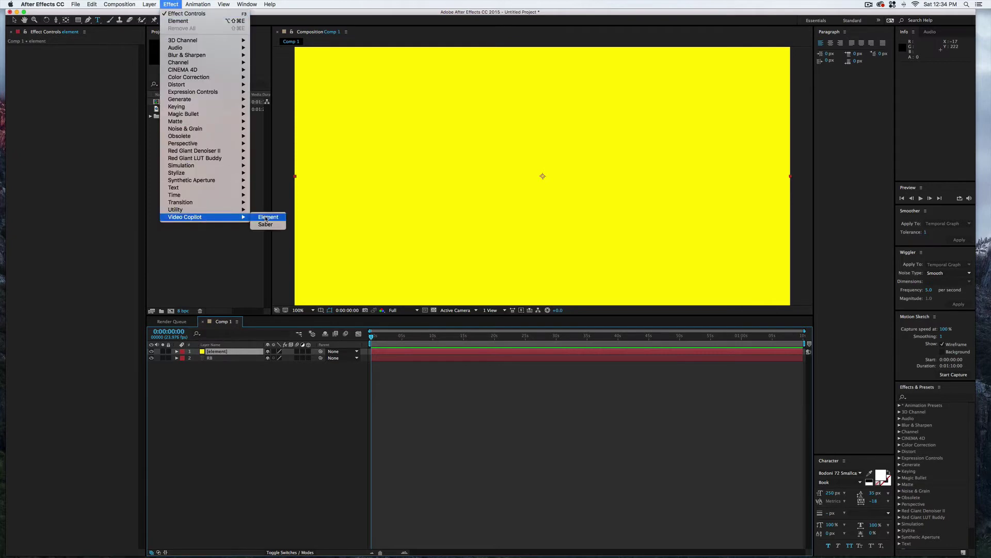
pyautogui.click(267, 218)
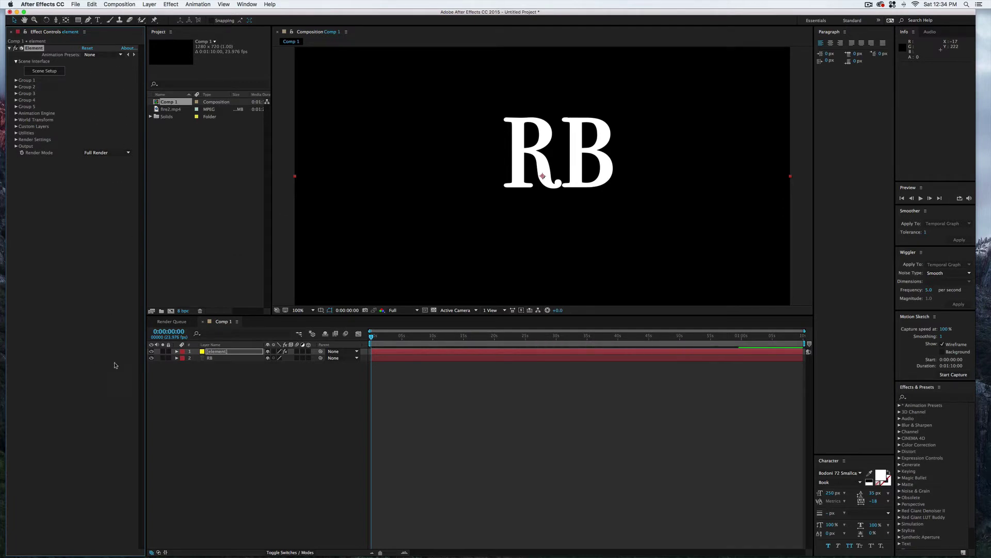
# Hide the RB text layer and assign it as Path Layer 1 in the Element effect's custom text and masks
pyautogui.click(215, 358)
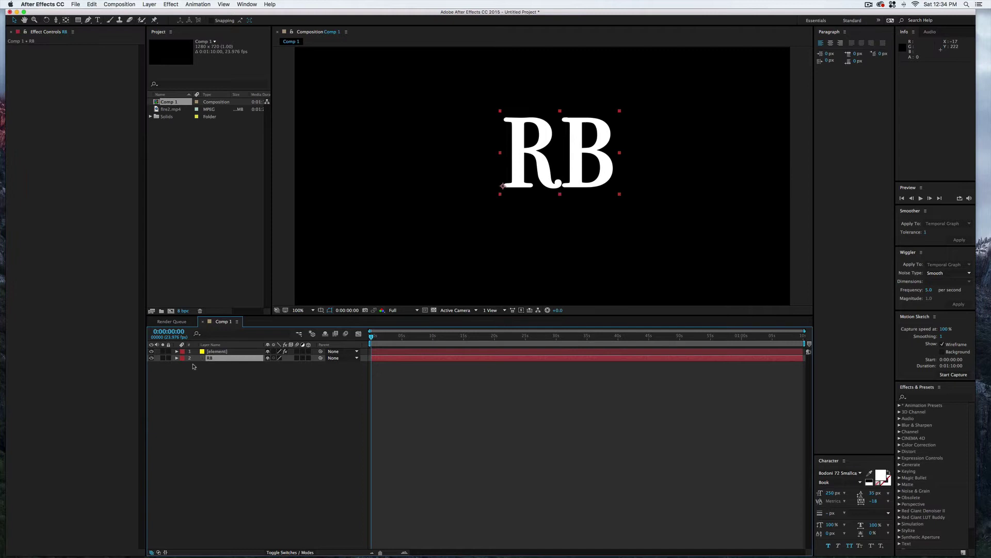
pyautogui.click(153, 358)
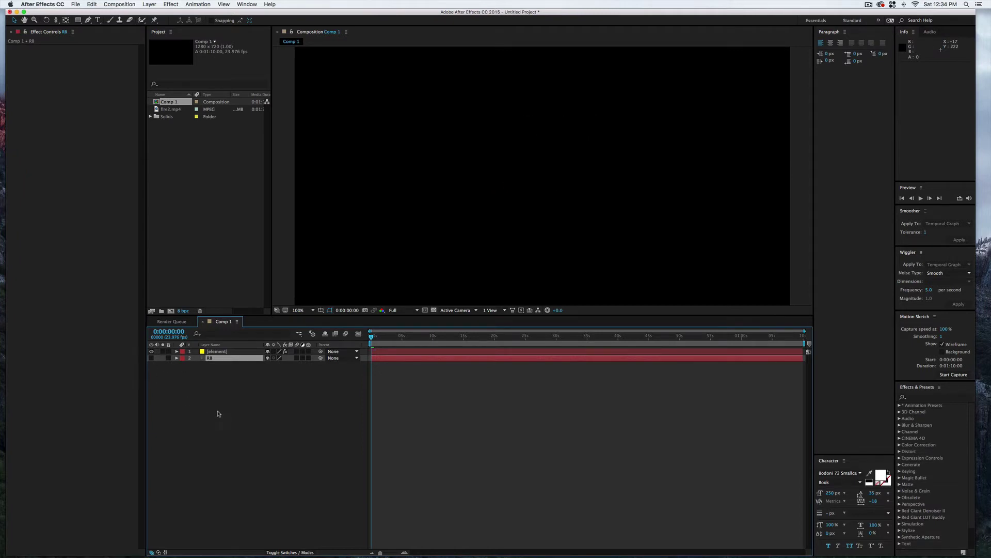
pyautogui.click(222, 352)
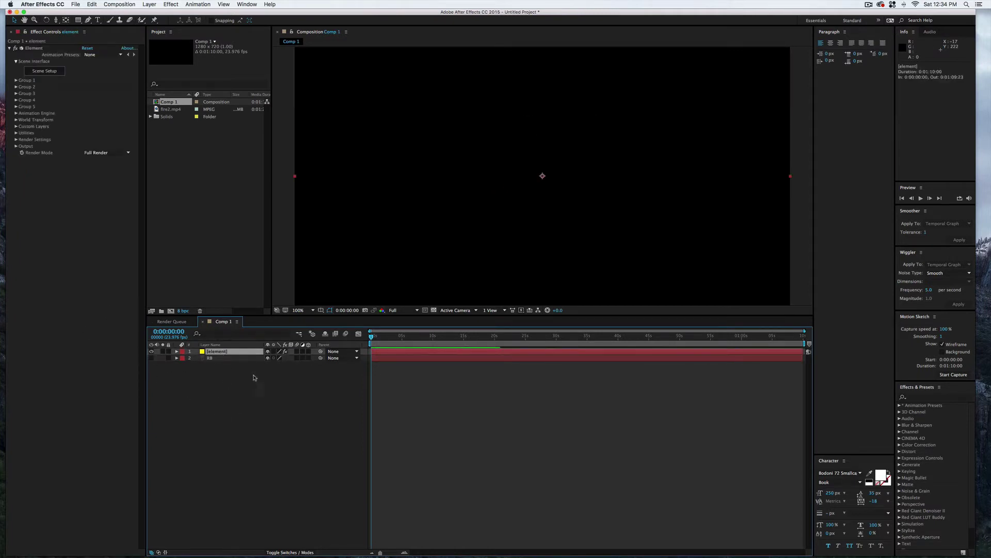
pyautogui.click(16, 126)
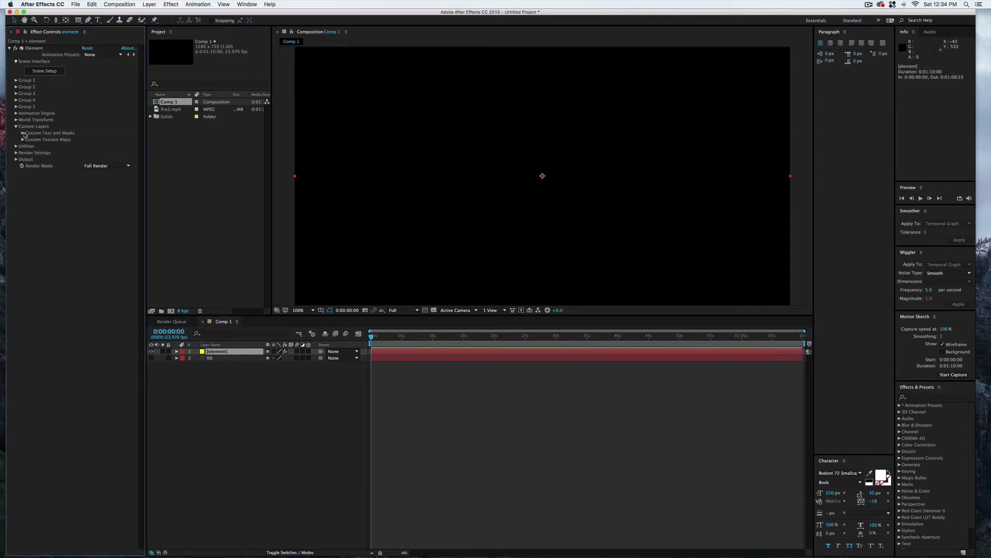
pyautogui.click(23, 133)
pyautogui.click(106, 140)
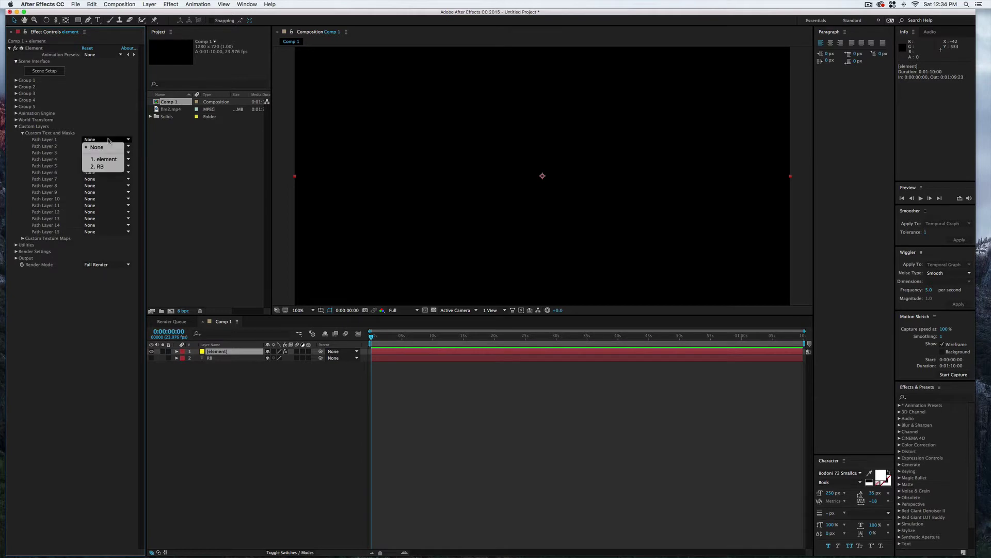
pyautogui.click(100, 166)
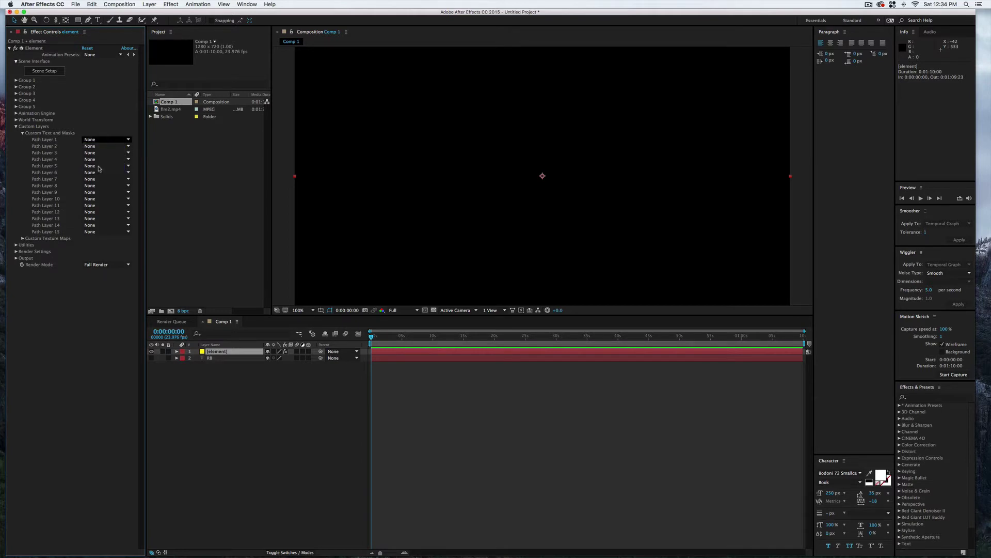
pyautogui.click(202, 429)
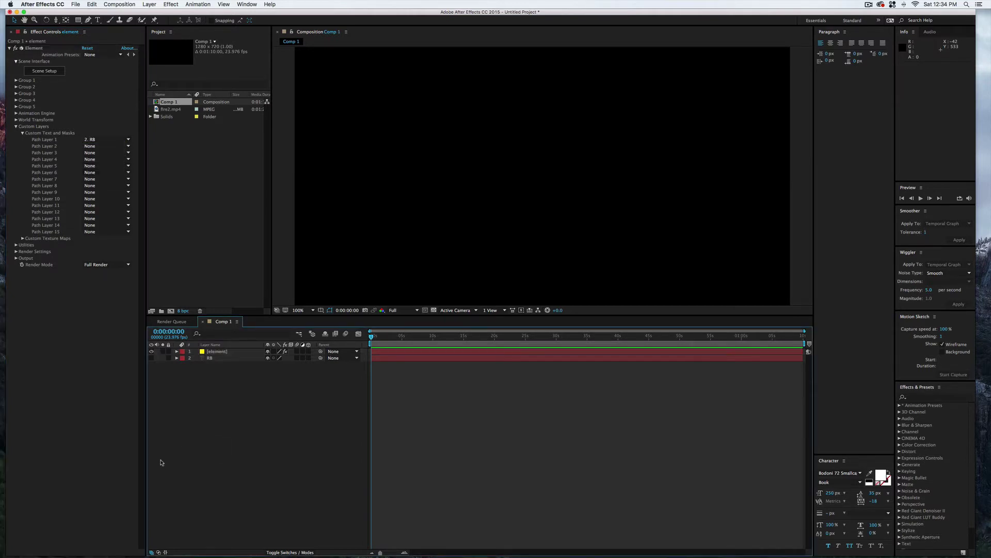
# Add fire2.mp4 to the composition as the lowest layer and hide its video
pyautogui.click(162, 109)
pyautogui.moveTo(161, 109); pyautogui.dragTo(213, 421)
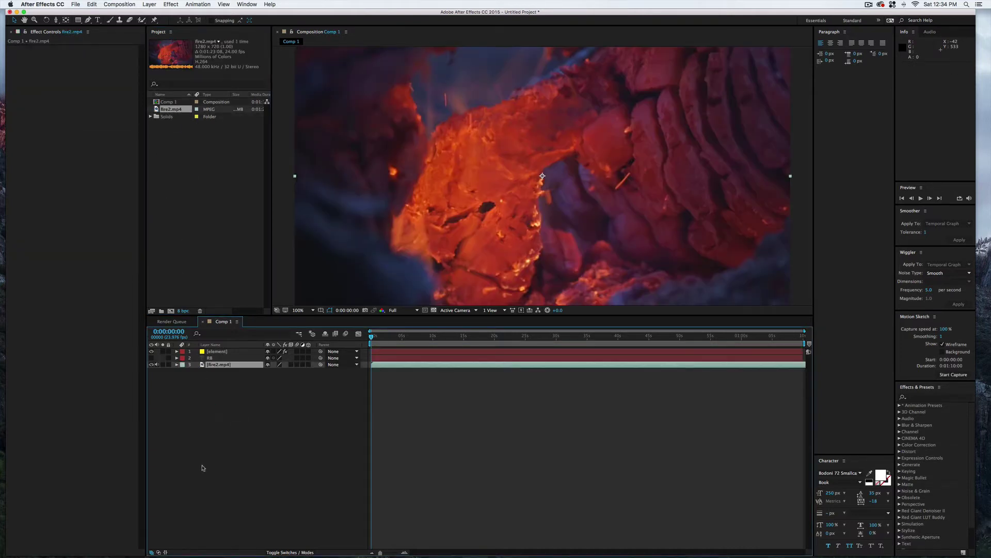
pyautogui.click(151, 365)
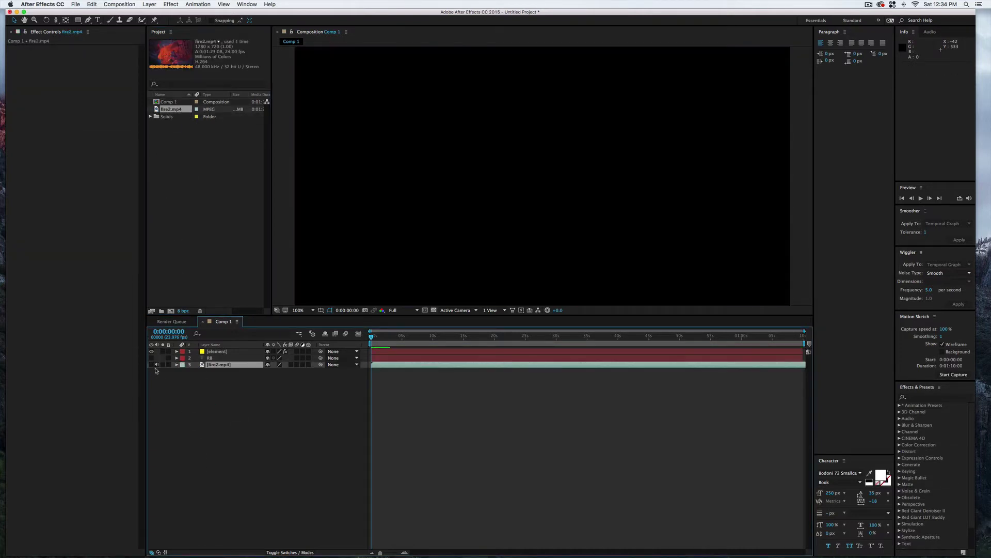
pyautogui.click(212, 369)
# Assign fire2.mp4 as Layer 1 in the Element effect's custom texture maps
pyautogui.click(212, 352)
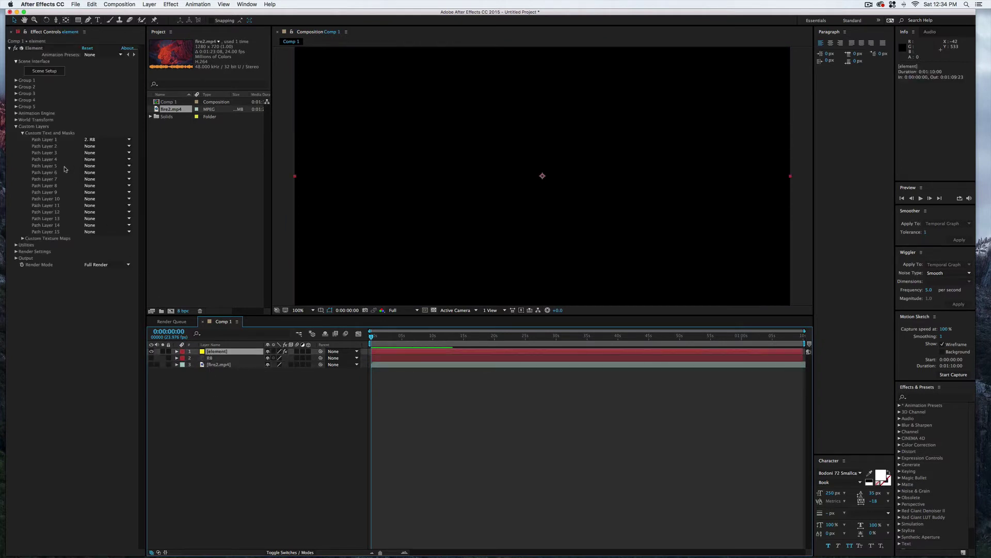
pyautogui.click(23, 133)
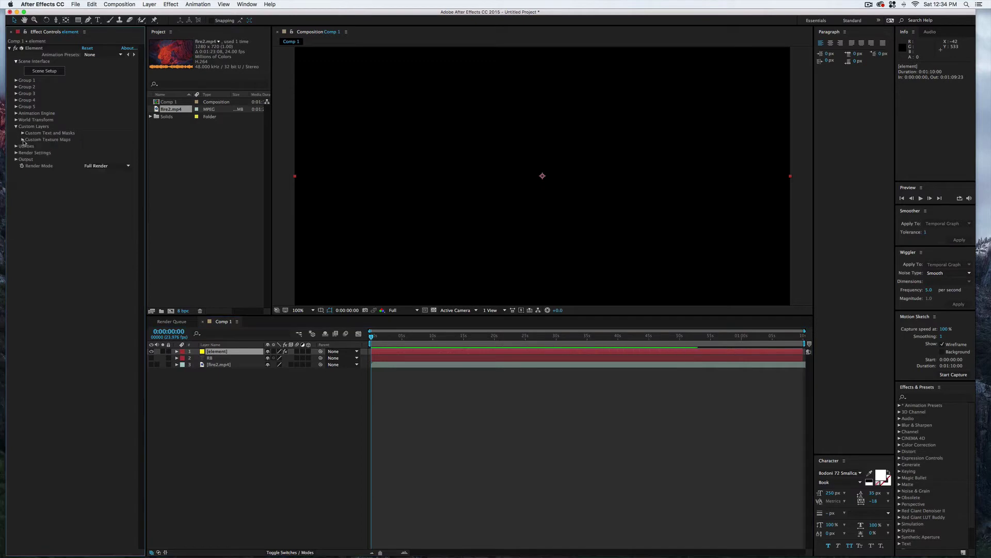
pyautogui.click(22, 140)
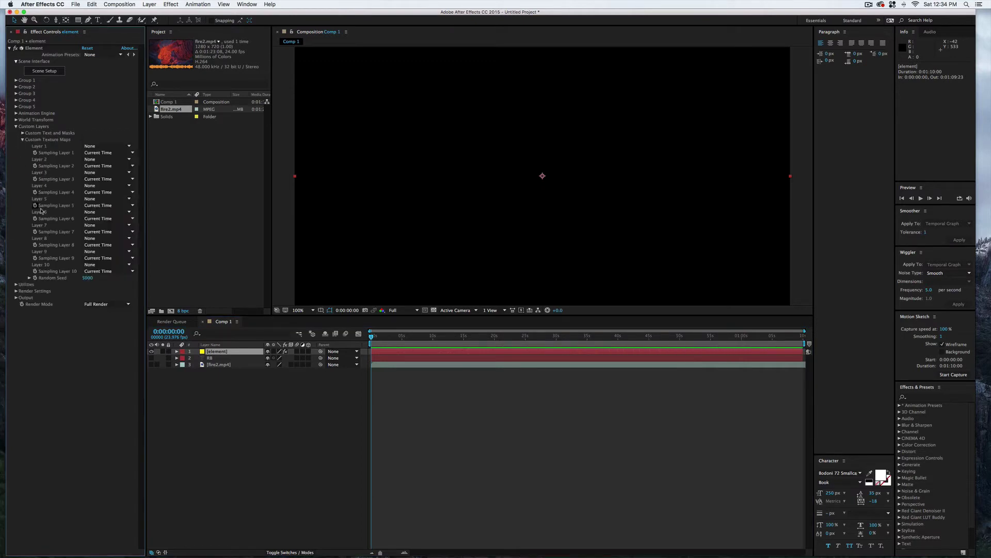
pyautogui.click(102, 146)
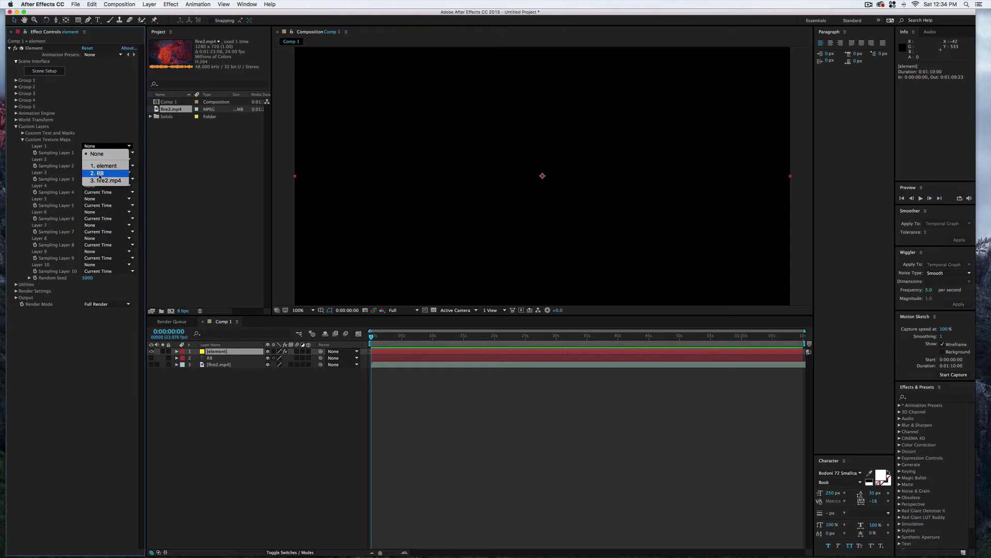
pyautogui.click(97, 181)
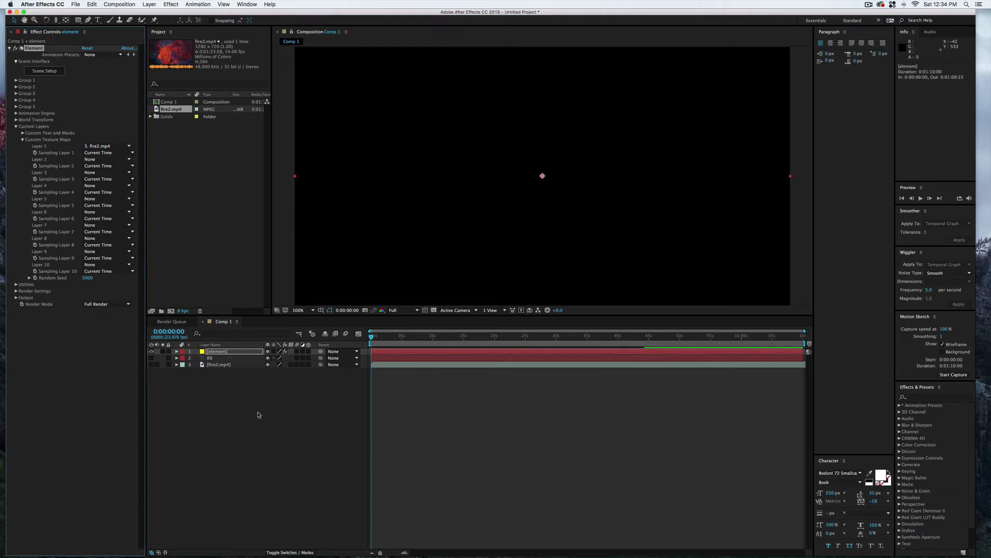
# Open the Element scene setup from the element layer and extrude the RB text path into a 3D model
pyautogui.click(223, 352)
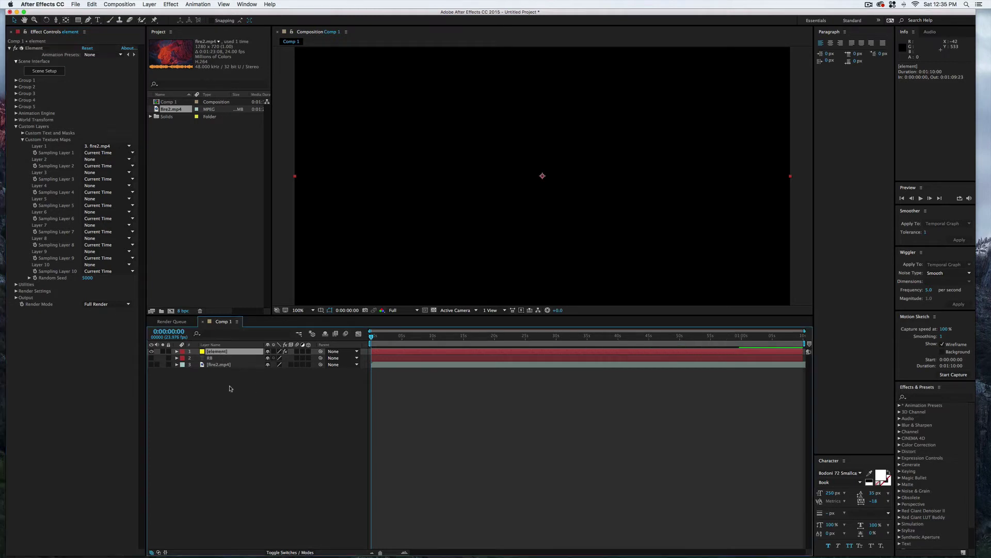
pyautogui.click(31, 72)
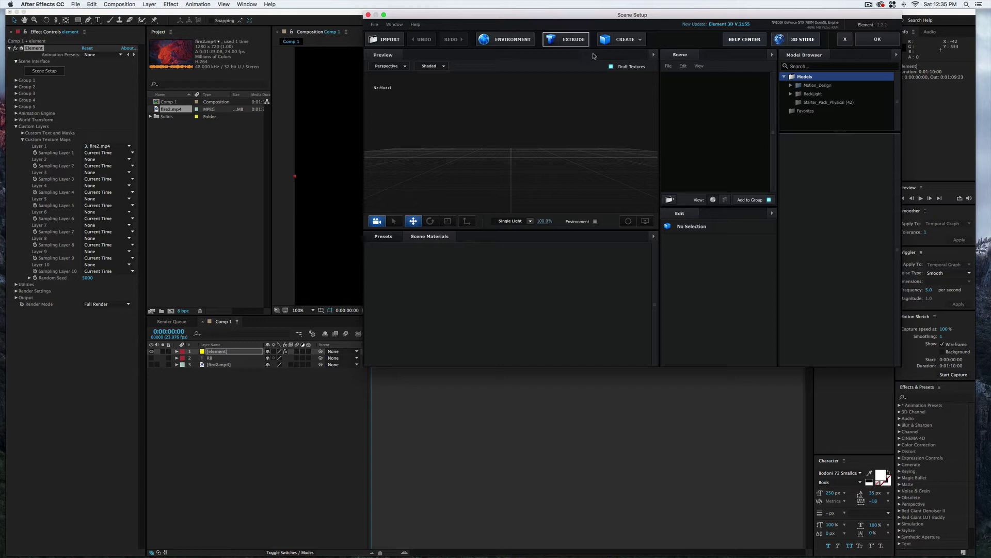
pyautogui.click(562, 42)
pyautogui.moveTo(442, 161); pyautogui.dragTo(574, 121)
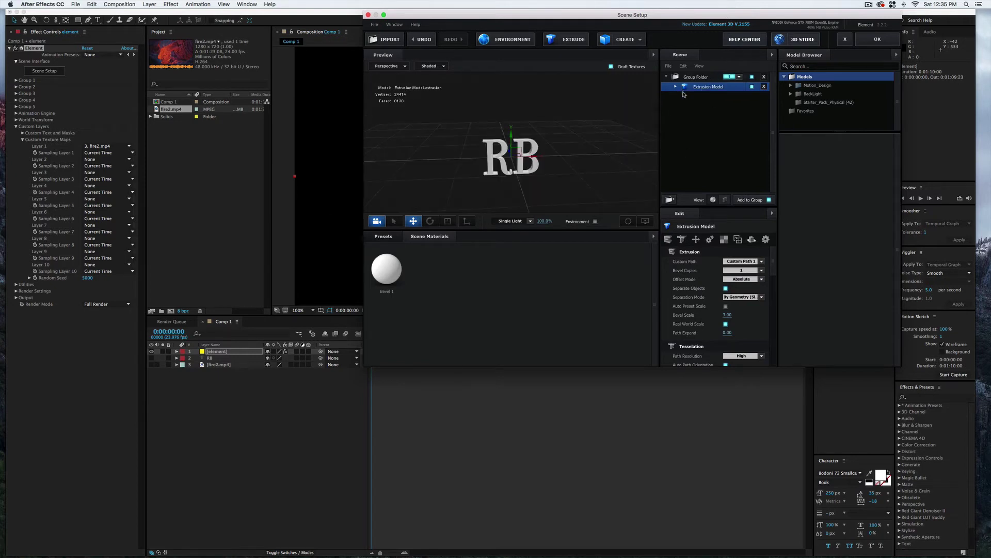
# Assign Custom Layer 1 (fire2.mp4) as the Diffuse texture of the extruded RB model's Bevel 1 material
pyautogui.click(676, 86)
pyautogui.click(709, 97)
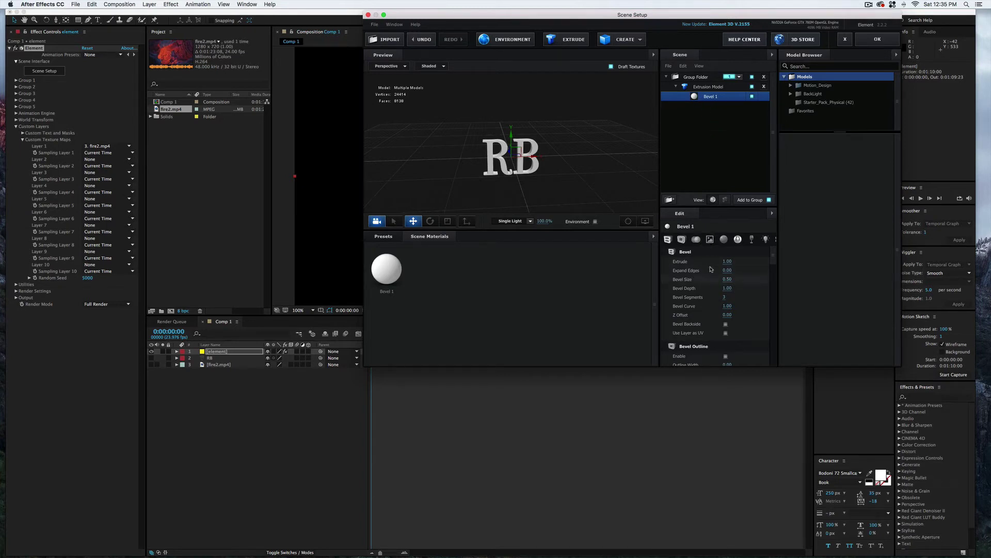
pyautogui.click(710, 239)
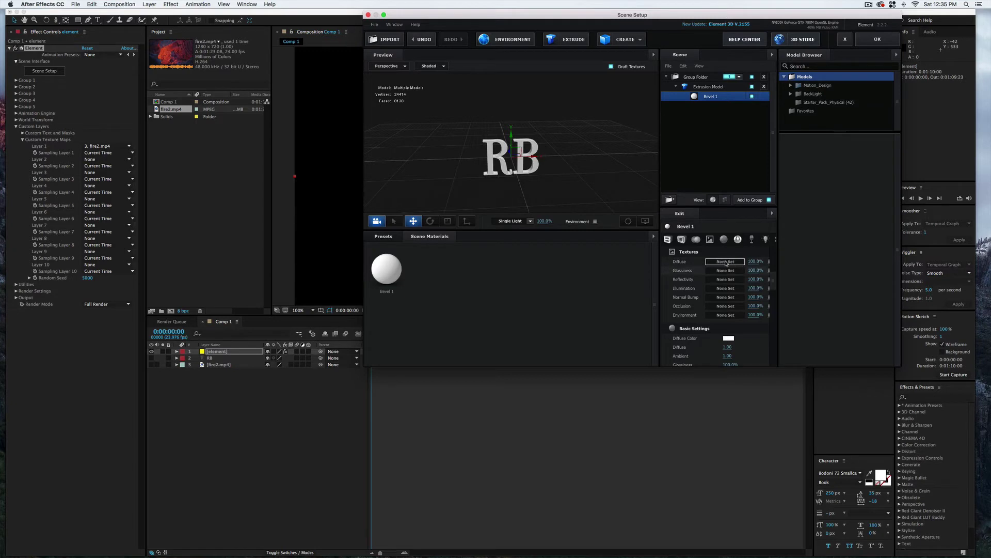
pyautogui.click(726, 261)
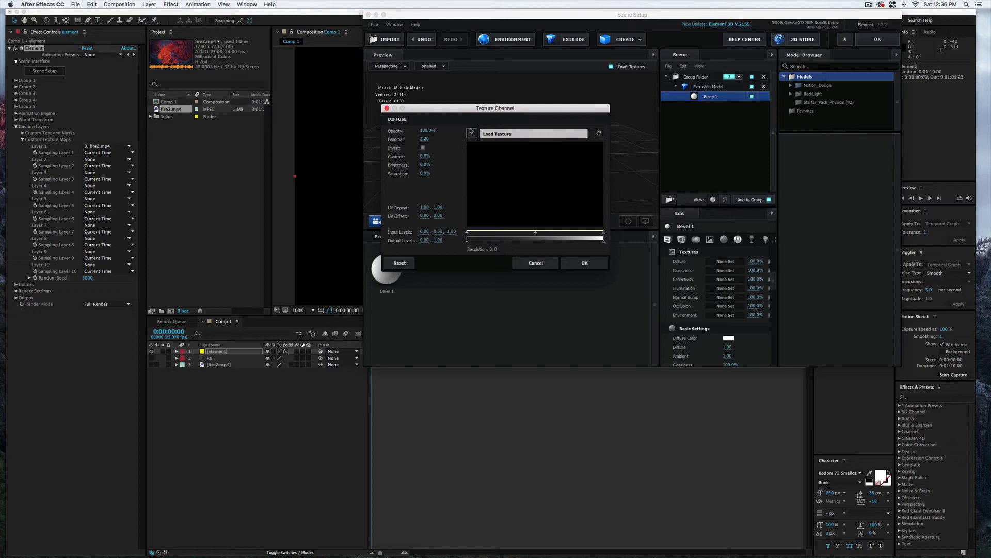
pyautogui.click(472, 133)
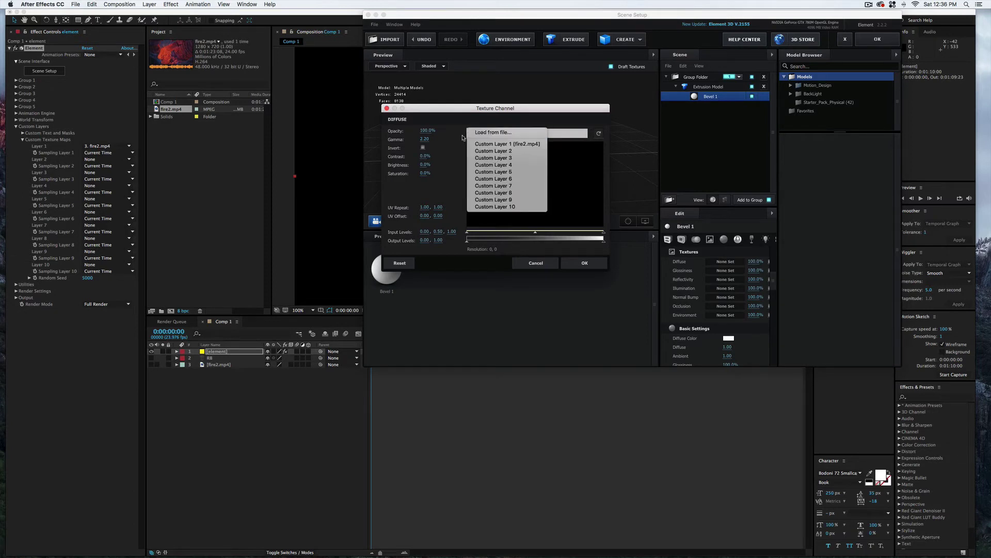
pyautogui.click(491, 145)
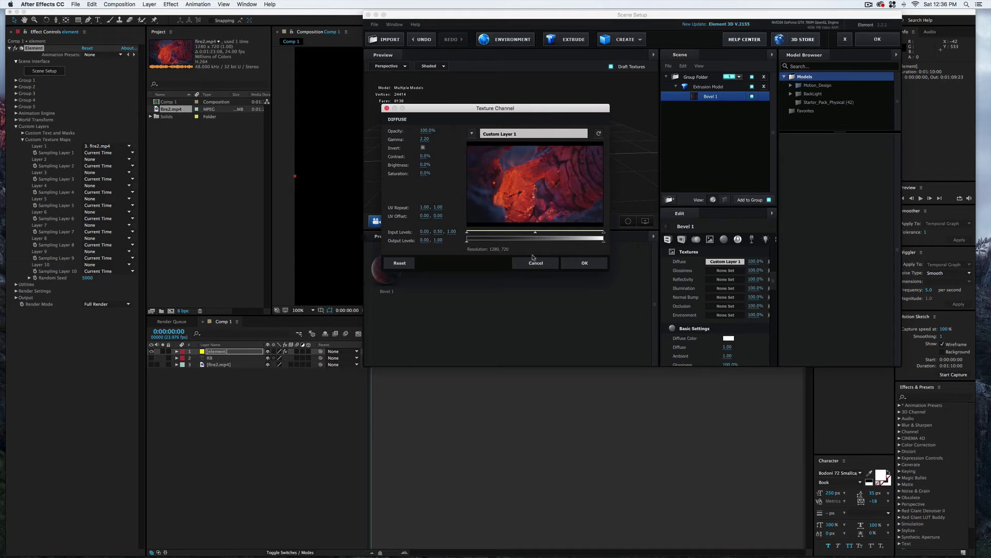
pyautogui.click(584, 264)
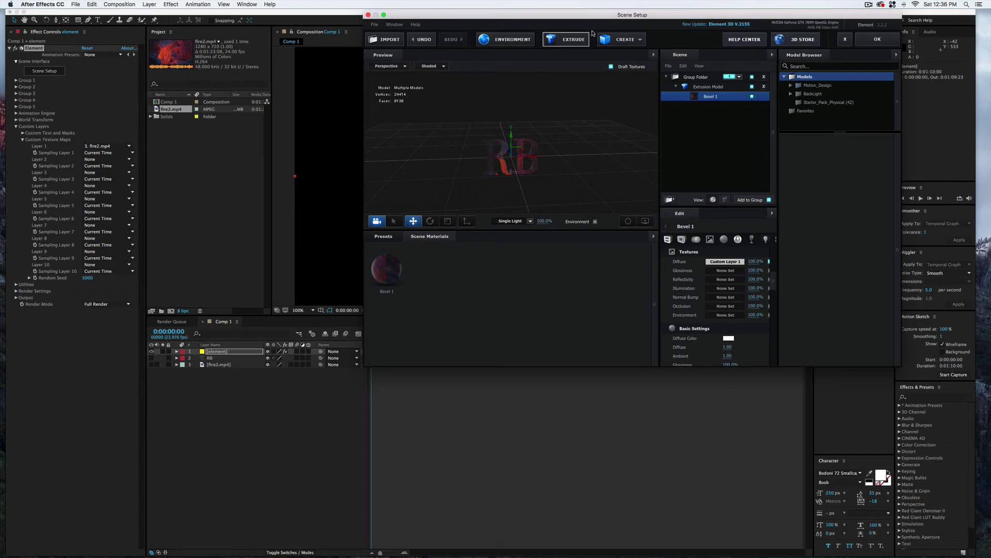
# Create a sphere model in the scene and move it beside the R, to X position about -1.00
pyautogui.click(616, 45)
pyautogui.click(622, 58)
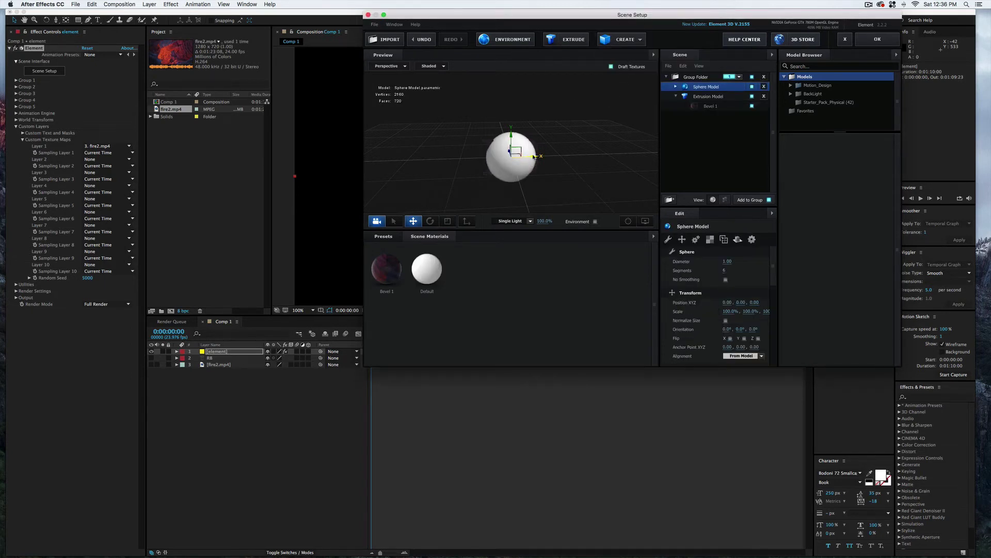
pyautogui.moveTo(534, 156); pyautogui.dragTo(481, 198)
pyautogui.moveTo(479, 145)
pyautogui.mouseDown()
pyautogui.moveTo(385, 131)
pyautogui.moveTo(462, 155)
pyautogui.mouseUp()
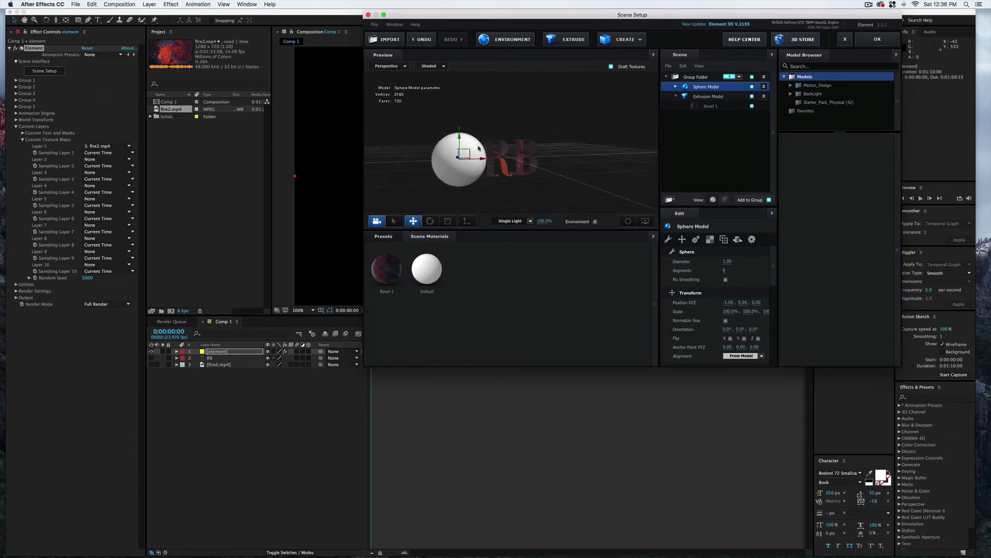
# Scale the sphere down to about 79% in X and Y and move it closer to the R, at X about -0.89
pyautogui.click(448, 221)
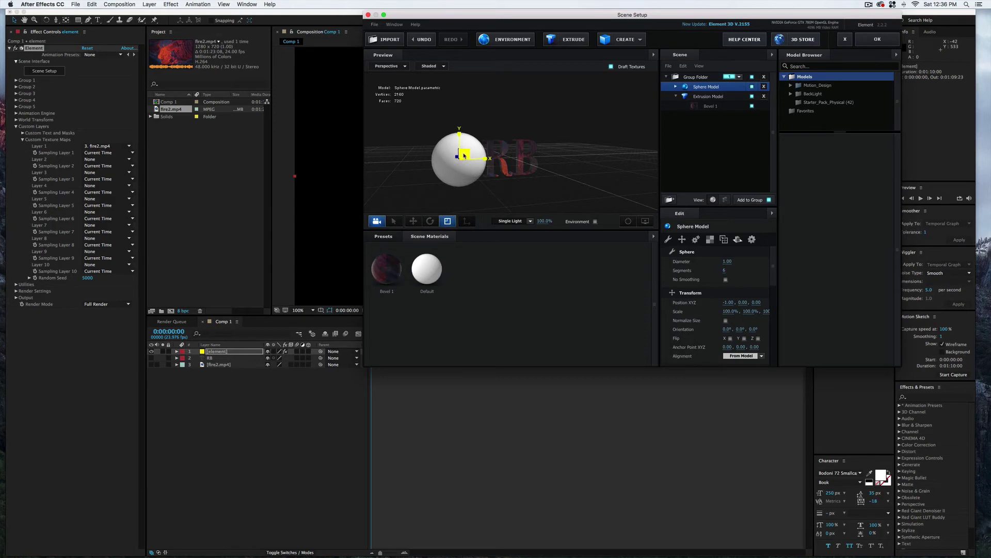
pyautogui.moveTo(464, 154); pyautogui.dragTo(457, 157)
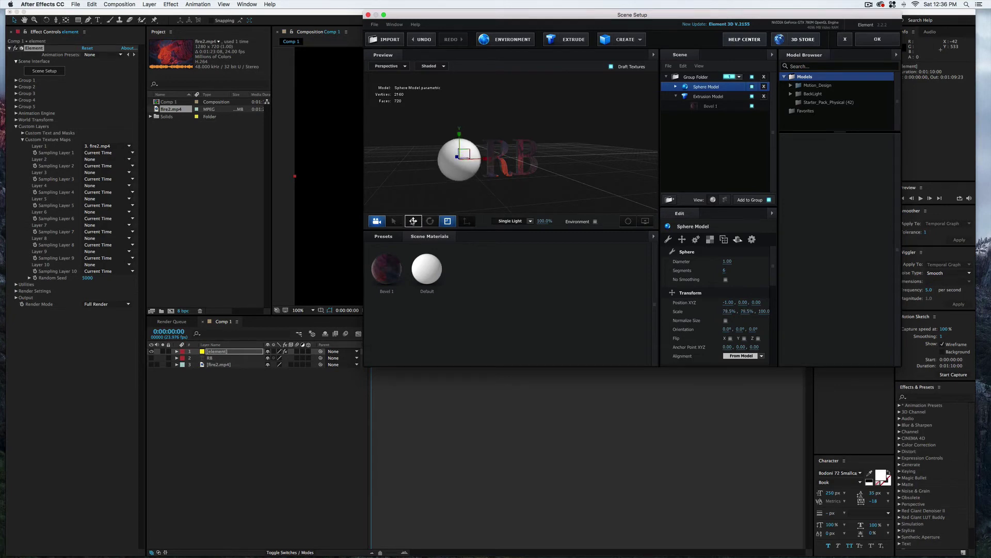
pyautogui.click(413, 221)
pyautogui.moveTo(482, 160); pyautogui.dragTo(489, 165)
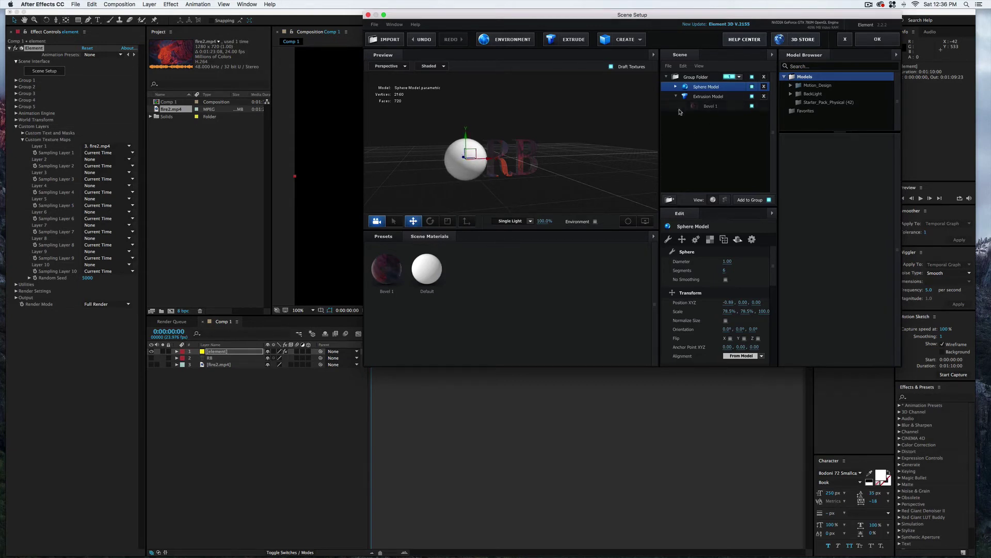
# Assign Custom Layer 1 (fire2.mp4) as the sphere's Default material Diffuse texture and accept the scene setup
pyautogui.click(676, 86)
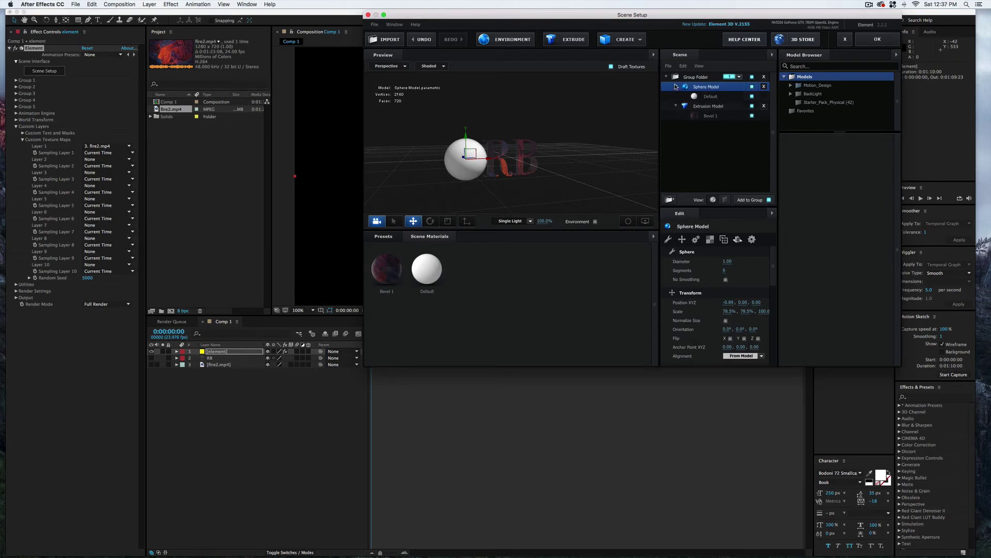
pyautogui.click(708, 98)
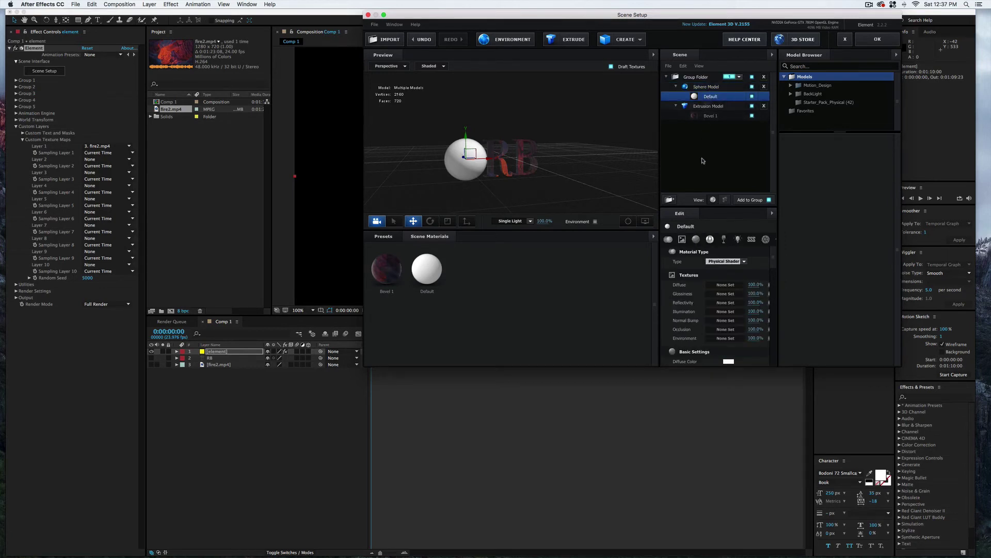
pyautogui.click(682, 239)
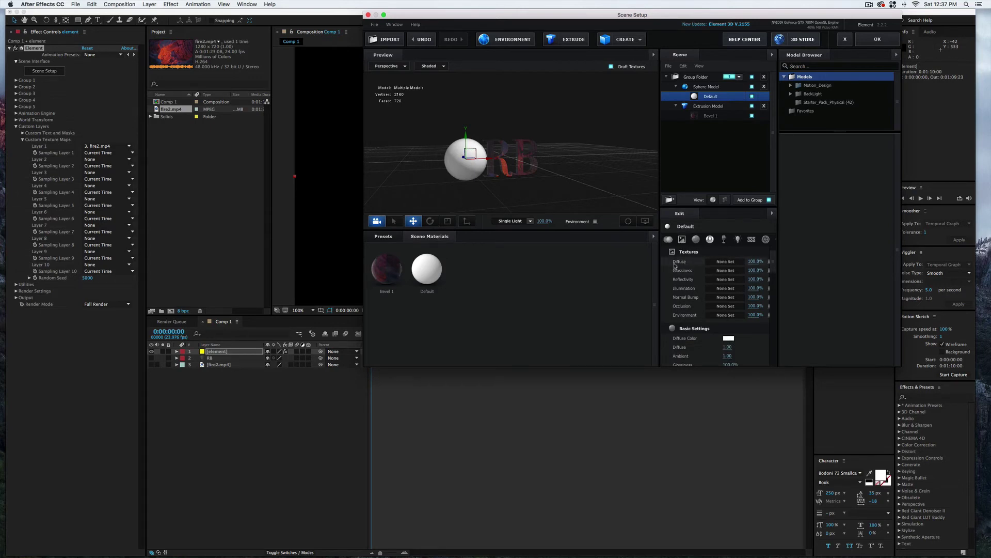
pyautogui.click(723, 262)
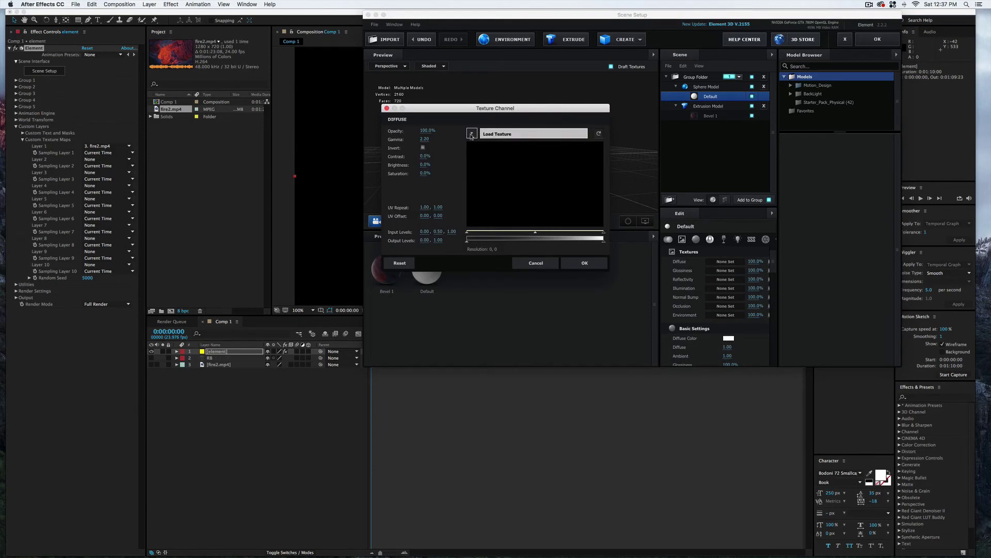
pyautogui.click(471, 134)
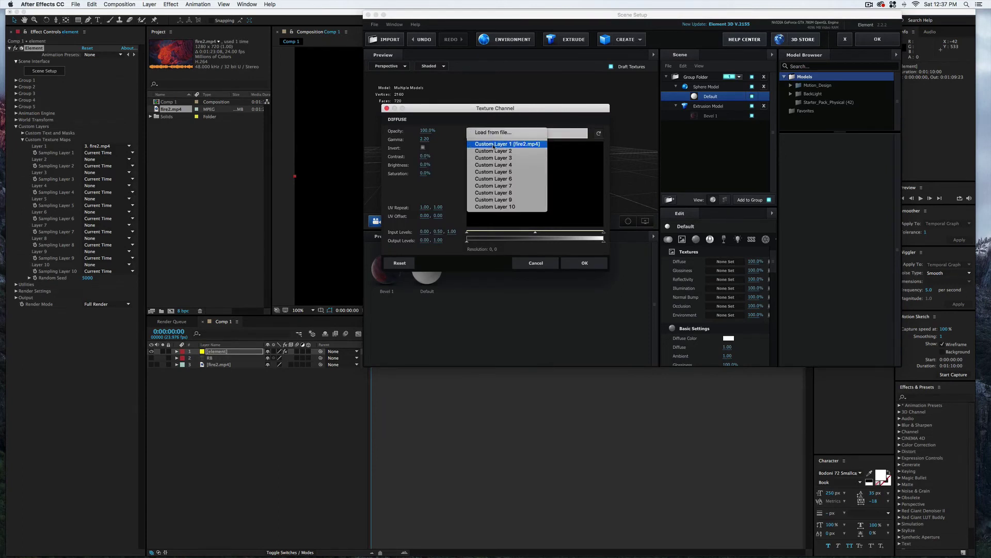
pyautogui.click(495, 144)
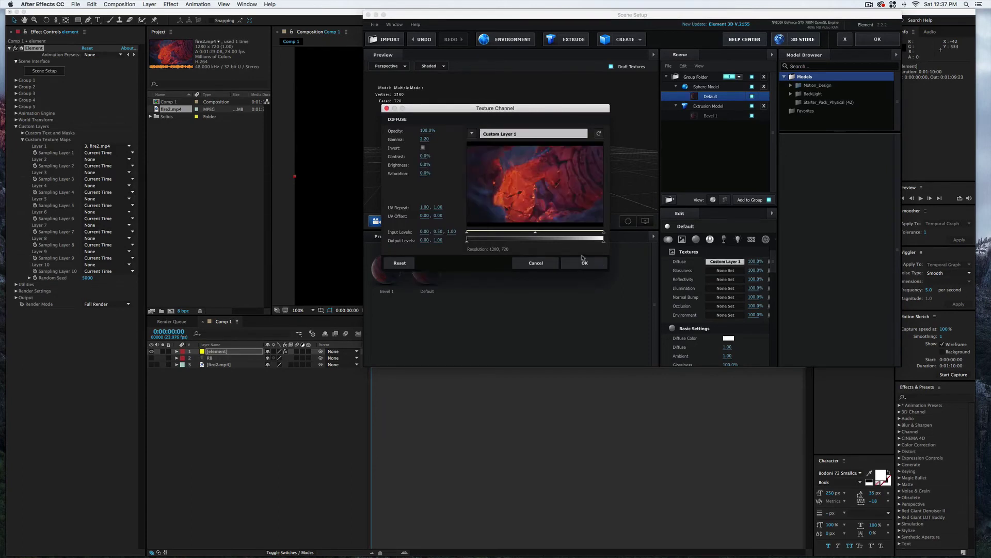
pyautogui.click(582, 263)
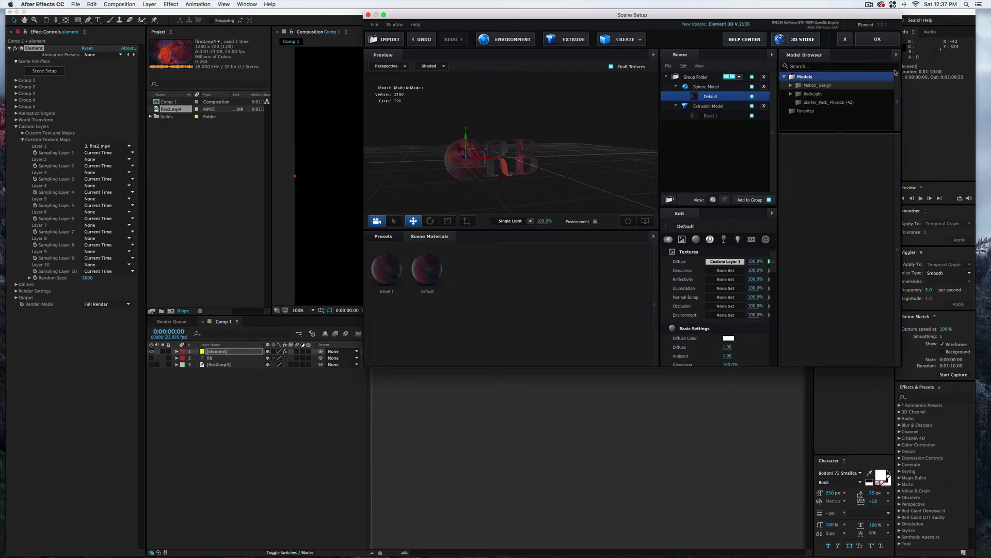
pyautogui.click(878, 40)
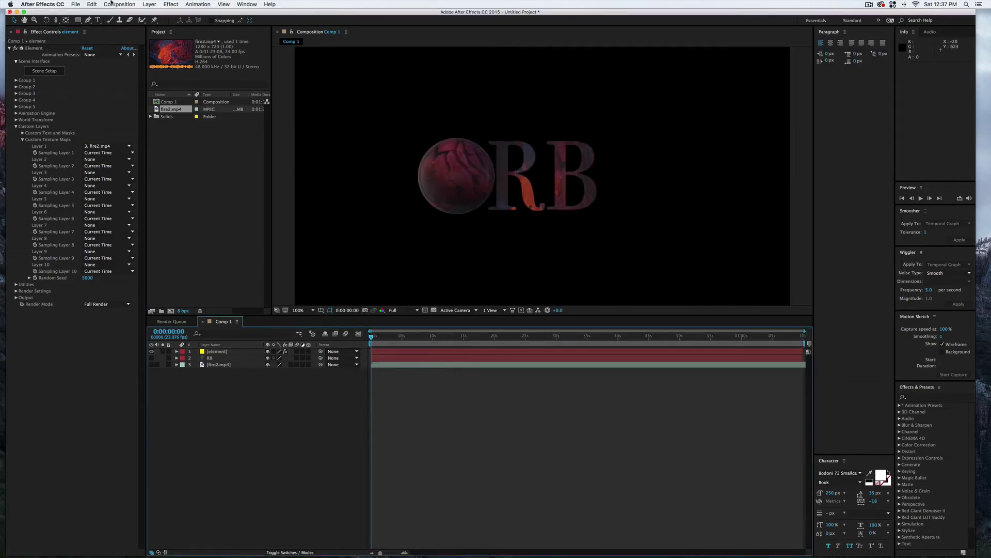
# Add a new two-node camera with the default settings to the composition
pyautogui.click(150, 4)
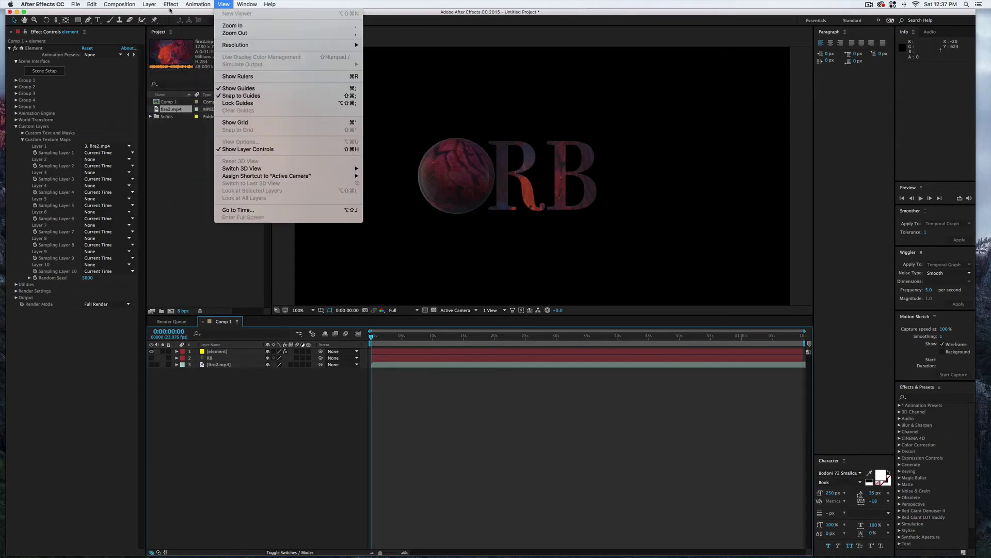
pyautogui.moveTo(158, 14)
pyautogui.click(263, 38)
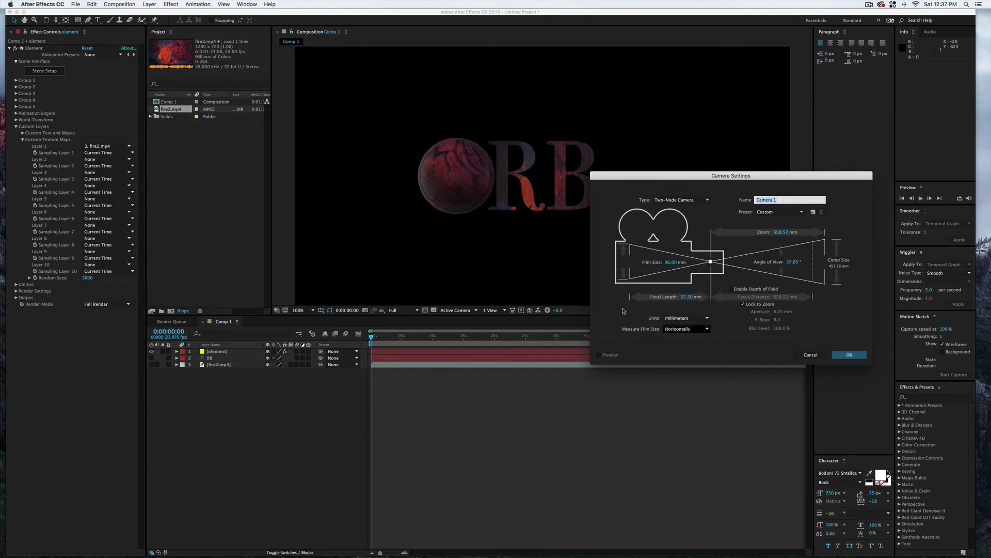
pyautogui.click(848, 354)
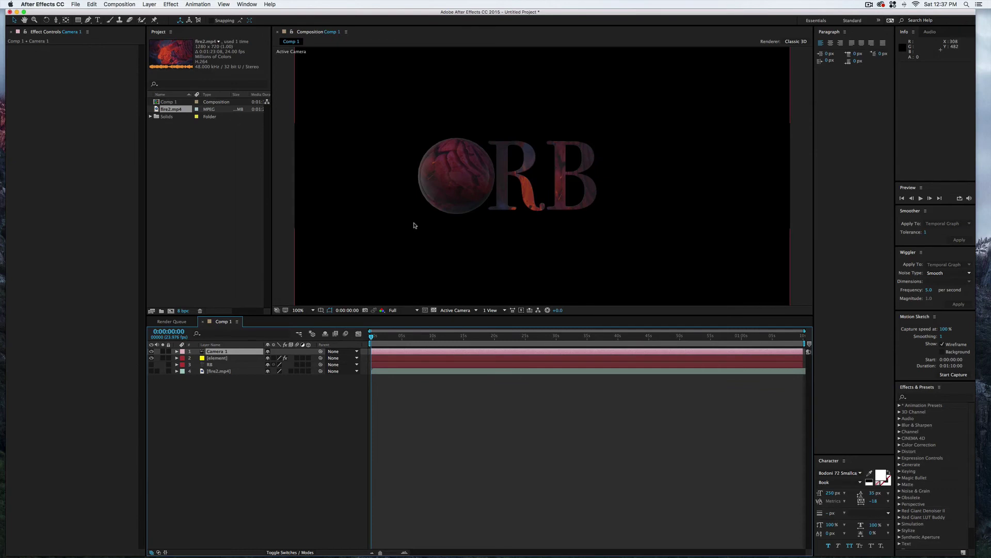
# At 0:00:00:00, enable keyframing for the camera's Point of Interest, Position, Orientation and X, Y and Z Rotation
pyautogui.press('c')
pyautogui.press('c')
pyautogui.moveTo(376, 335); pyautogui.dragTo(343, 339)
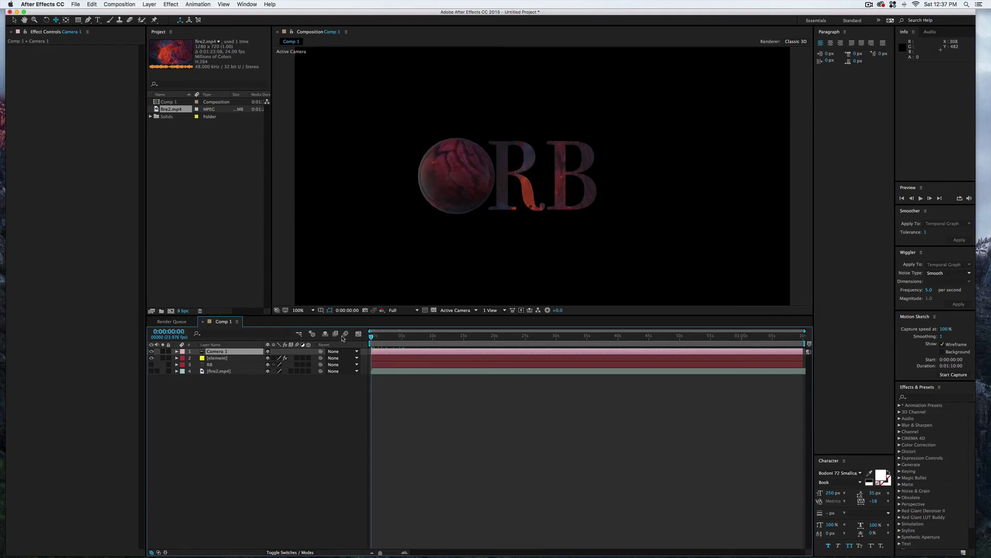
pyautogui.click(177, 352)
pyautogui.click(184, 358)
pyautogui.click(195, 365)
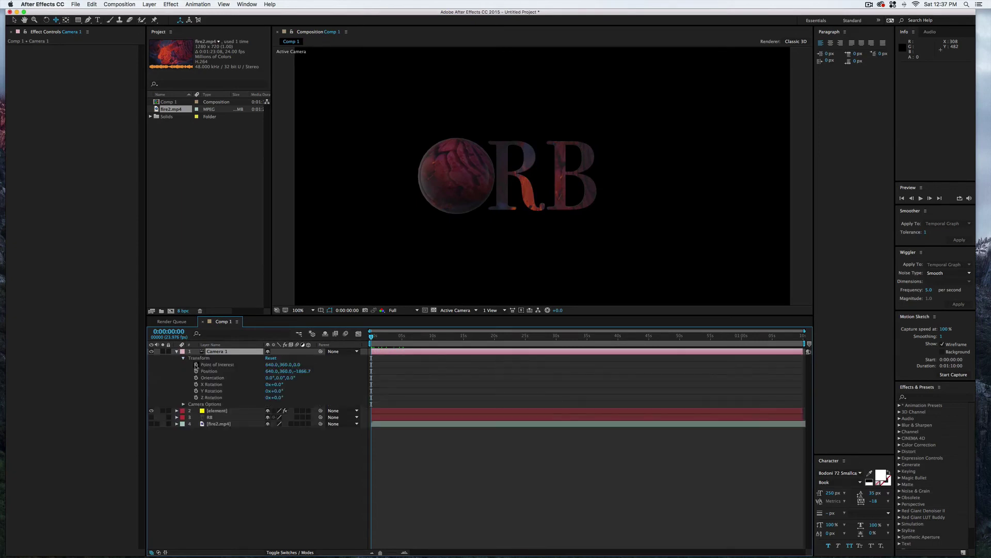
pyautogui.click(195, 371)
pyautogui.click(196, 377)
pyautogui.click(195, 385)
pyautogui.click(196, 391)
pyautogui.click(196, 397)
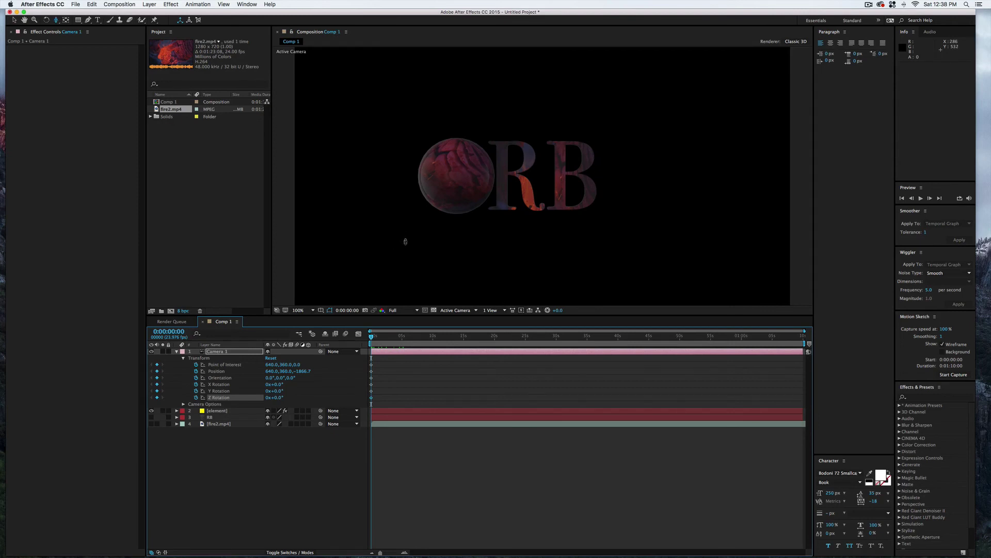
# Orbit the camera around the text and pull it back at the first frame, to Position about 2078, 436, -2035
pyautogui.press('c')
pyautogui.moveTo(472, 248); pyautogui.dragTo(423, 237)
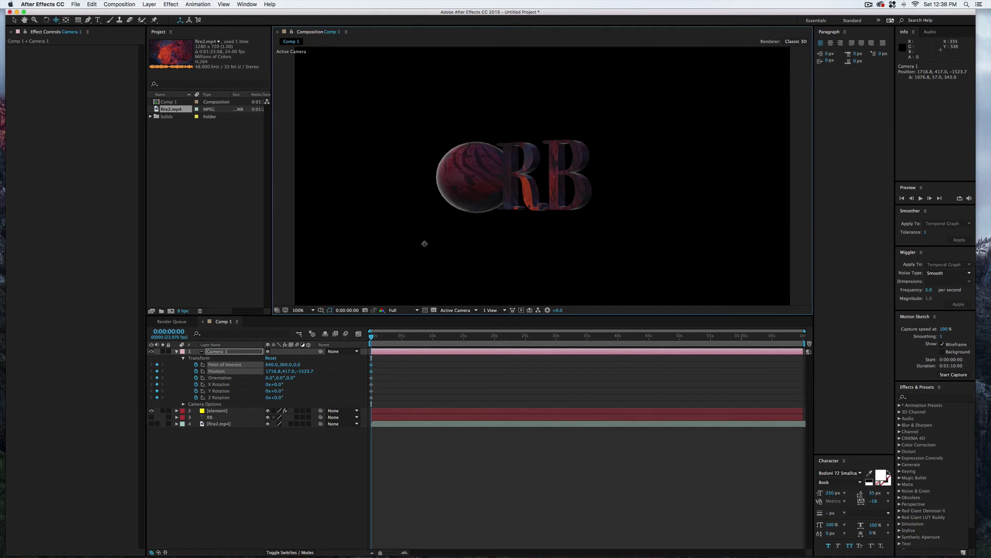
pyautogui.moveTo(432, 249); pyautogui.dragTo(425, 353, button='right')
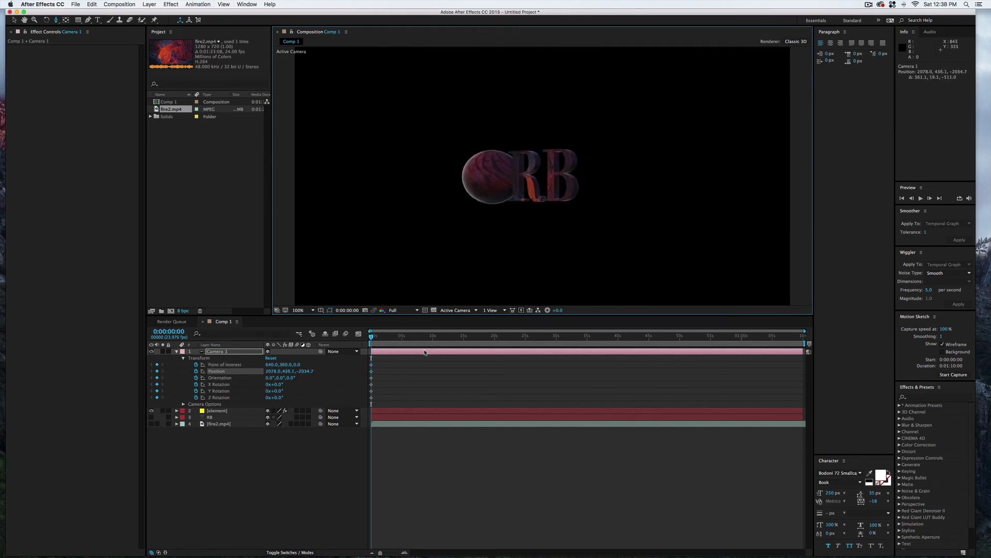
pyautogui.click(351, 340)
# At 0:00:05:03, move the camera closer and orbit it to the text's other side, Position about -179, 410, -1404
pyautogui.moveTo(372, 337); pyautogui.dragTo(403, 336)
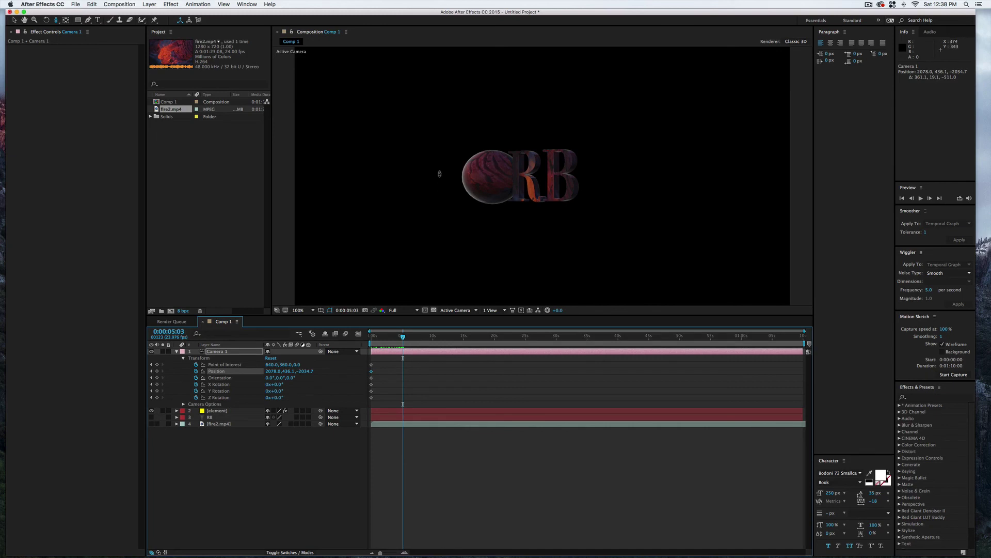
pyautogui.moveTo(439, 174); pyautogui.dragTo(378, 208, button='right')
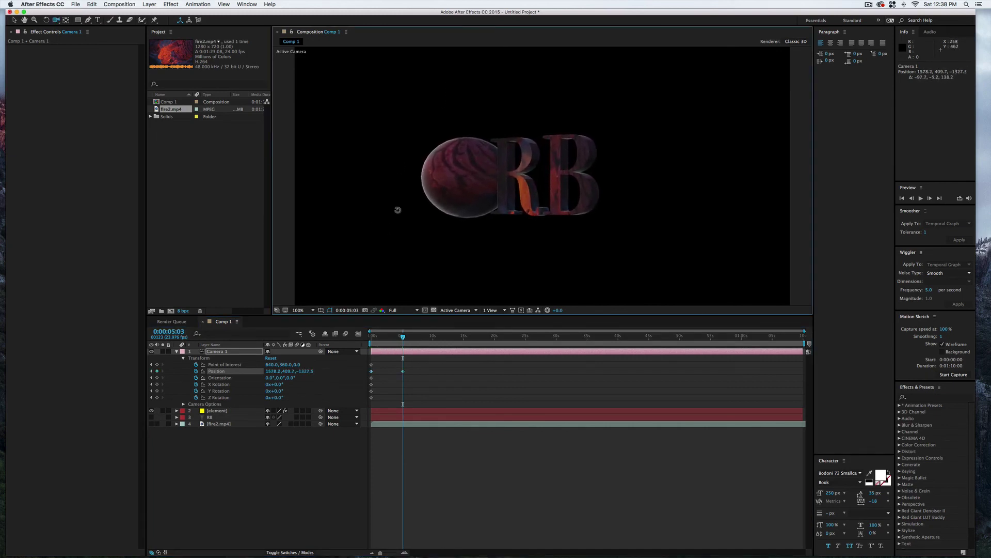
pyautogui.press('c')
pyautogui.moveTo(405, 228); pyautogui.dragTo(484, 224)
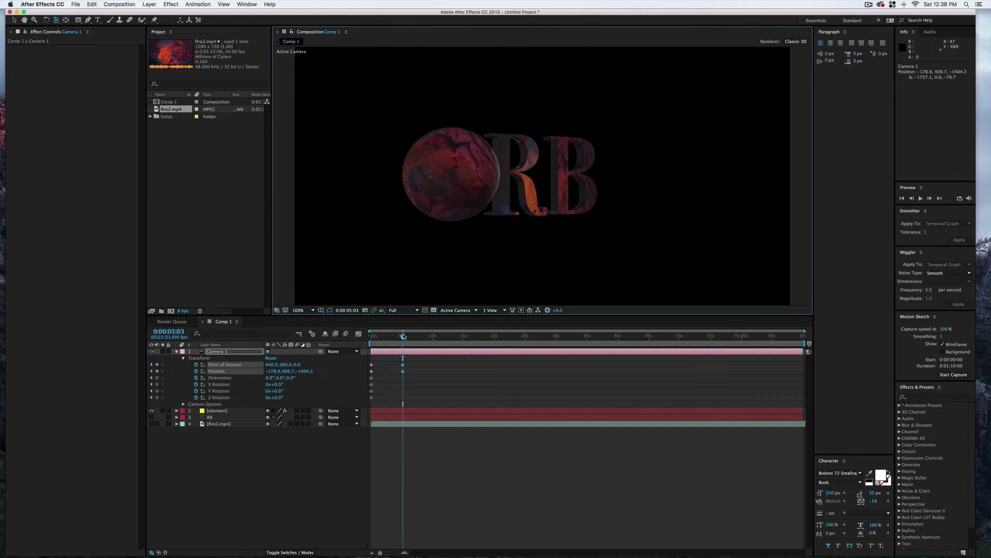
# Return to the first frame, shorten the work area to end at about 5 seconds, and play the camera animation preview
pyautogui.moveTo(403, 336); pyautogui.dragTo(361, 339)
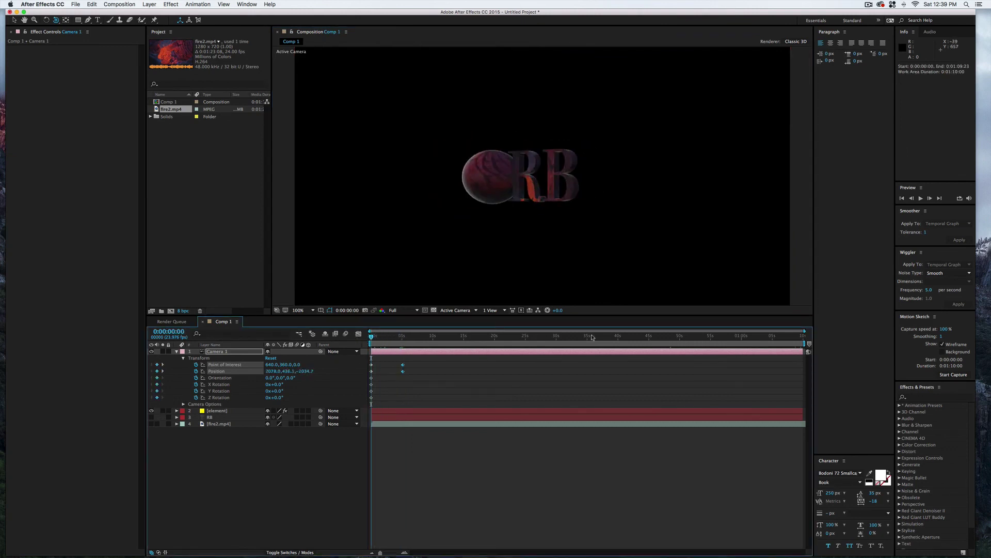
pyautogui.moveTo(803, 343); pyautogui.dragTo(401, 343)
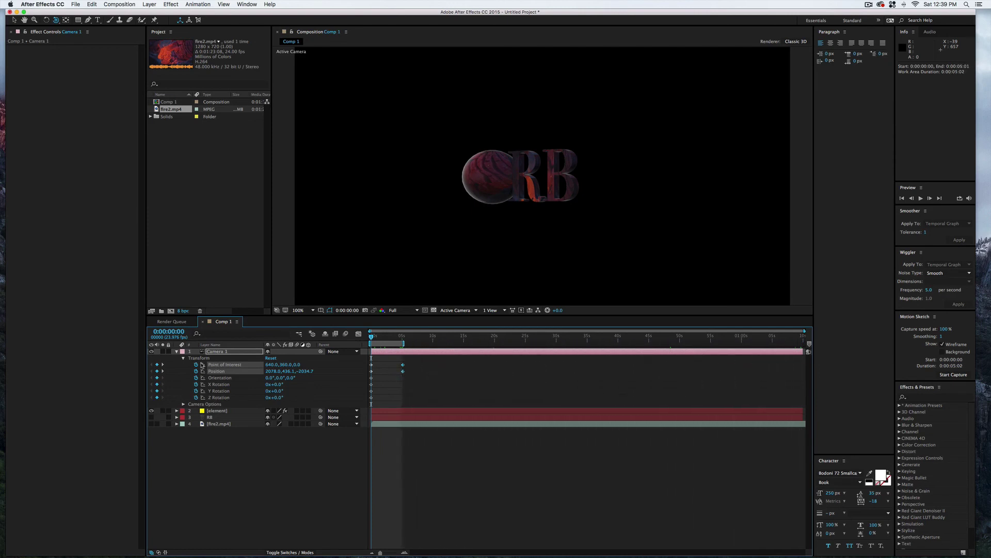
pyautogui.click(922, 177)
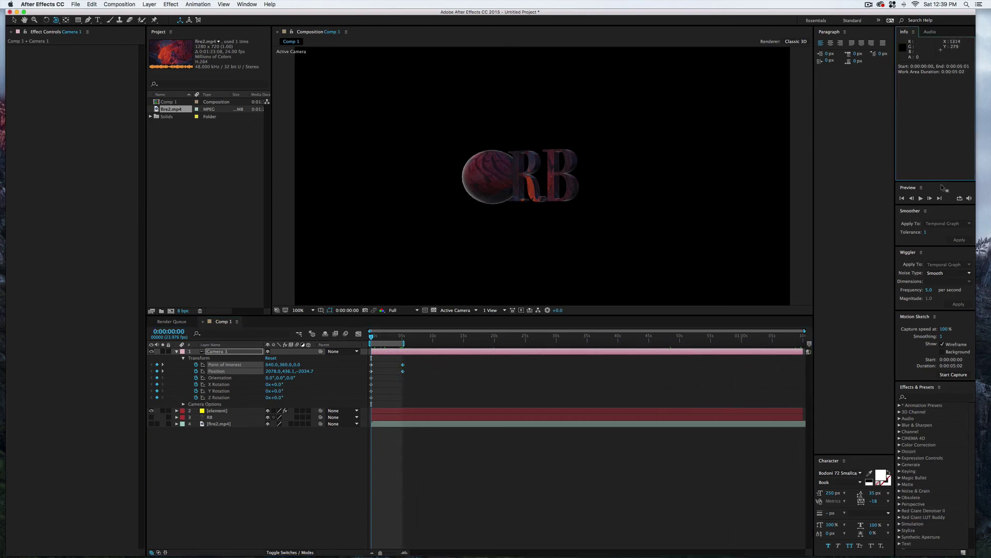
pyautogui.click(921, 197)
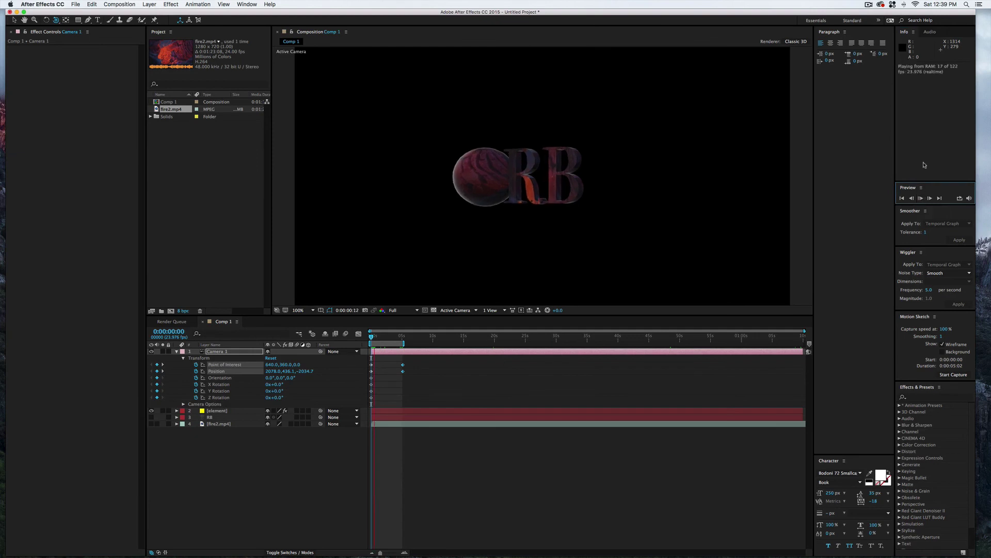